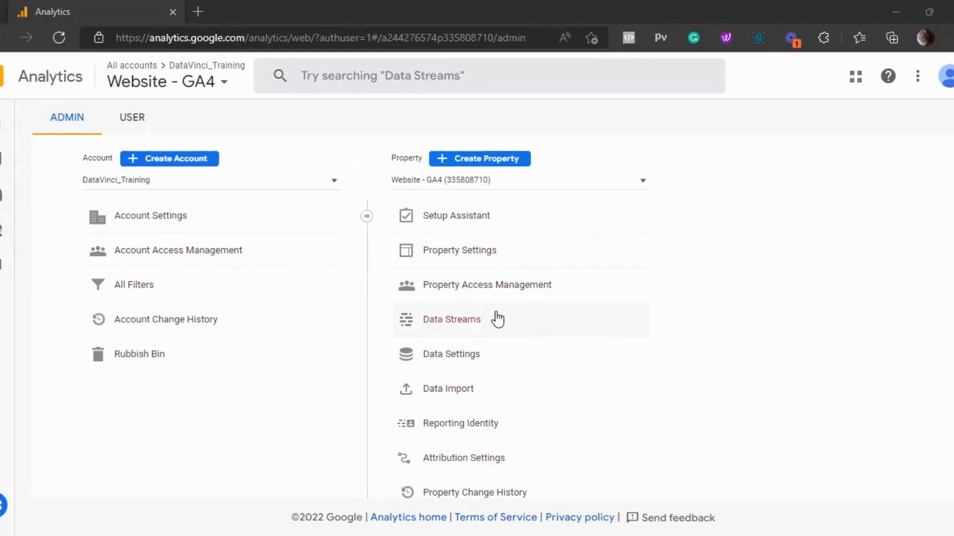
- Review the GA4 property's name, industry category, reporting time zone and currency in Property Settings, and leave without saving
left_click(482, 265)
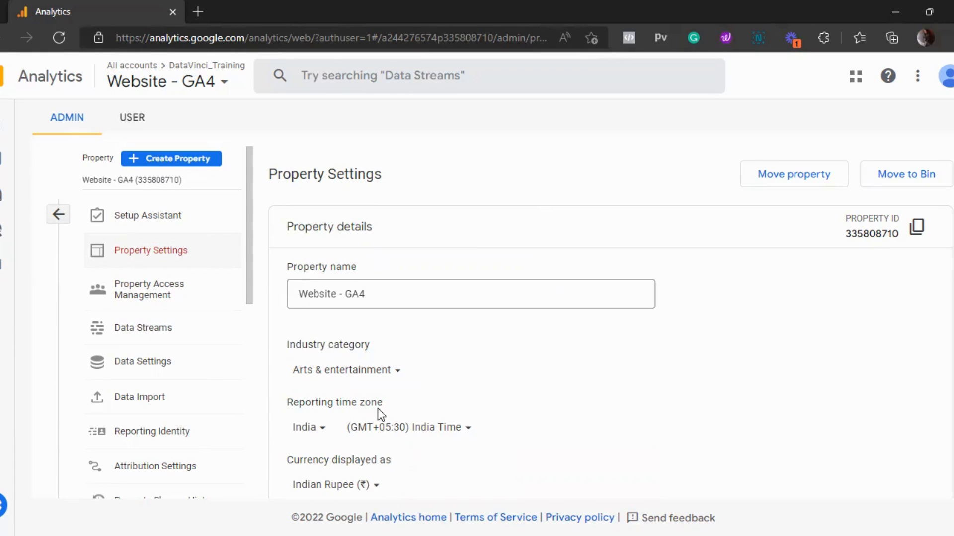
scroll(529, 438, "down", 1)
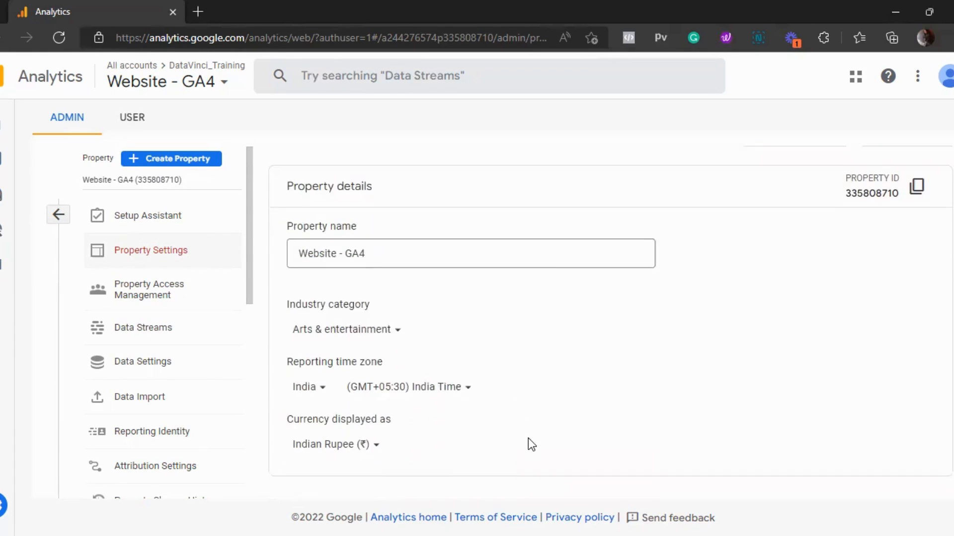
scroll(528, 438, "down", 1)
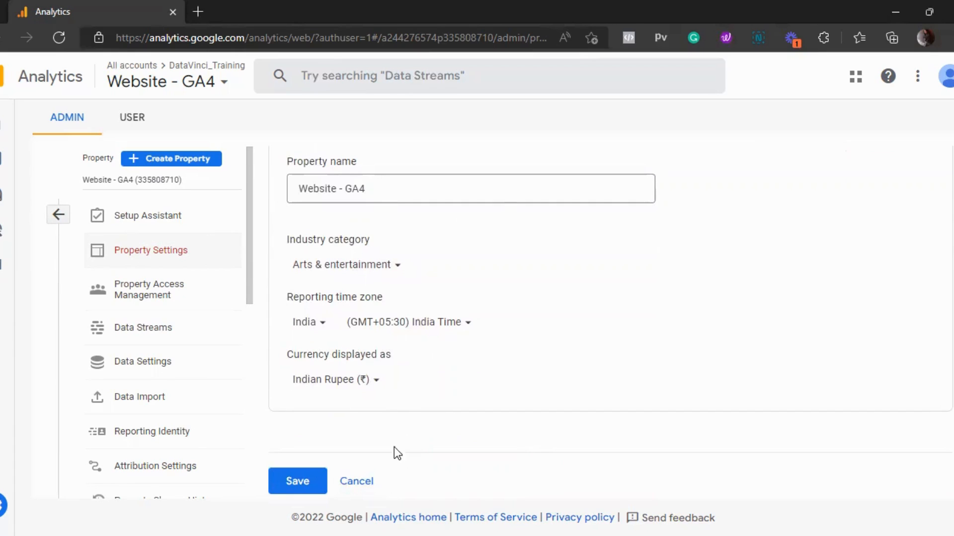
left_click(365, 481)
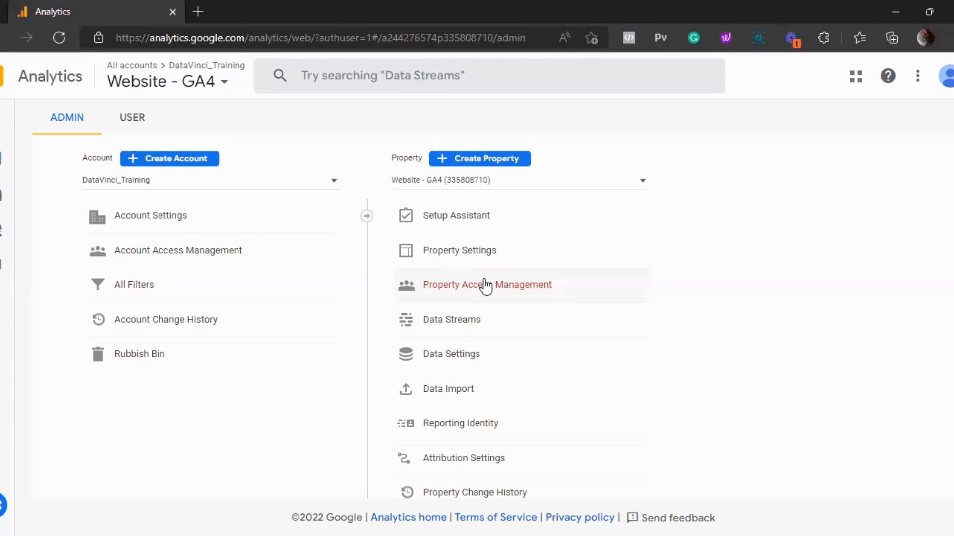
- Start adding a user in Property Access Management and review the email field, standard roles and data restrictions
left_click(486, 287)
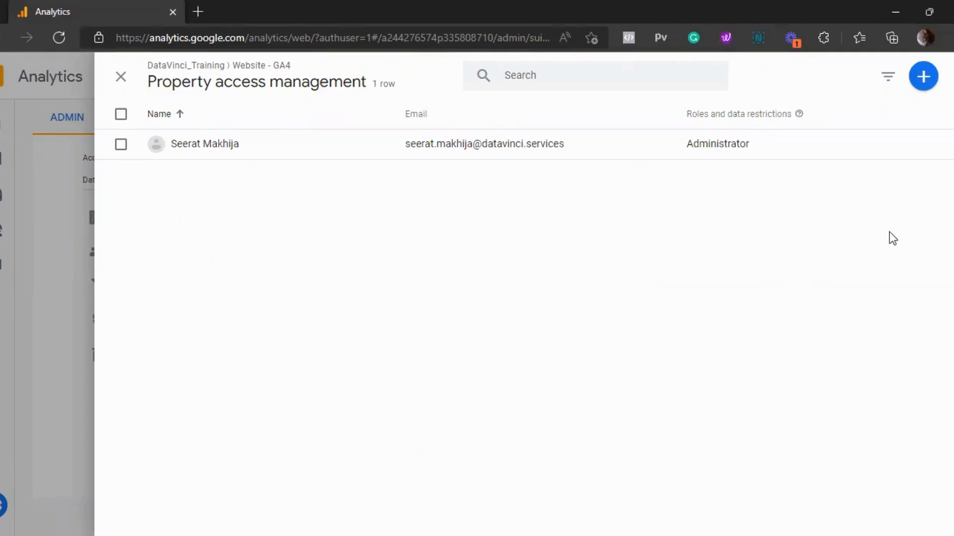
left_click(923, 77)
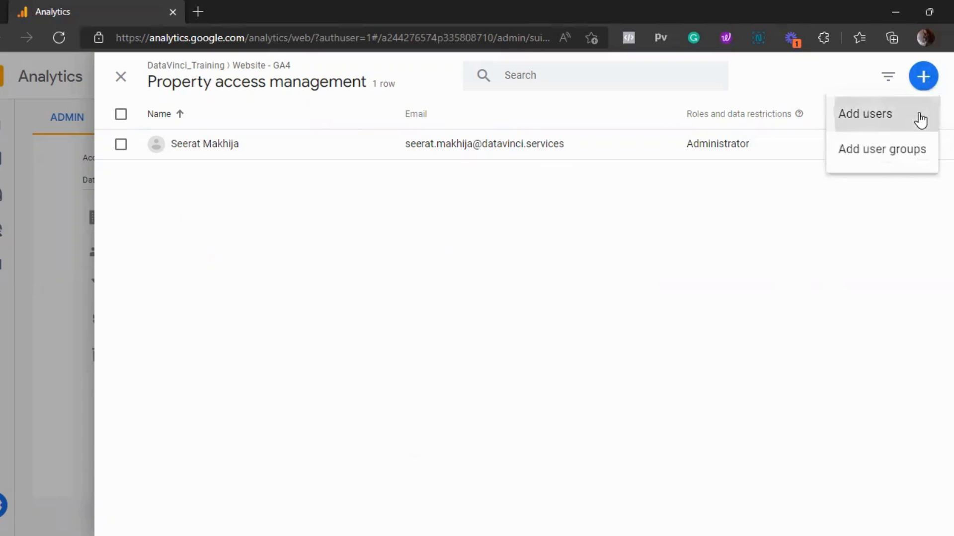
left_click(919, 114)
left_click(466, 204)
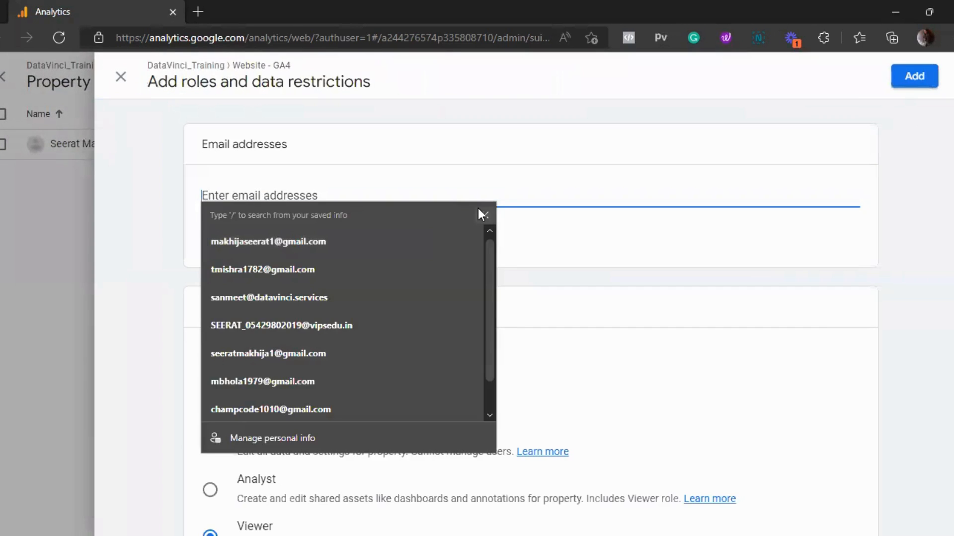
left_click(484, 214)
scroll(180, 329, "down", 5)
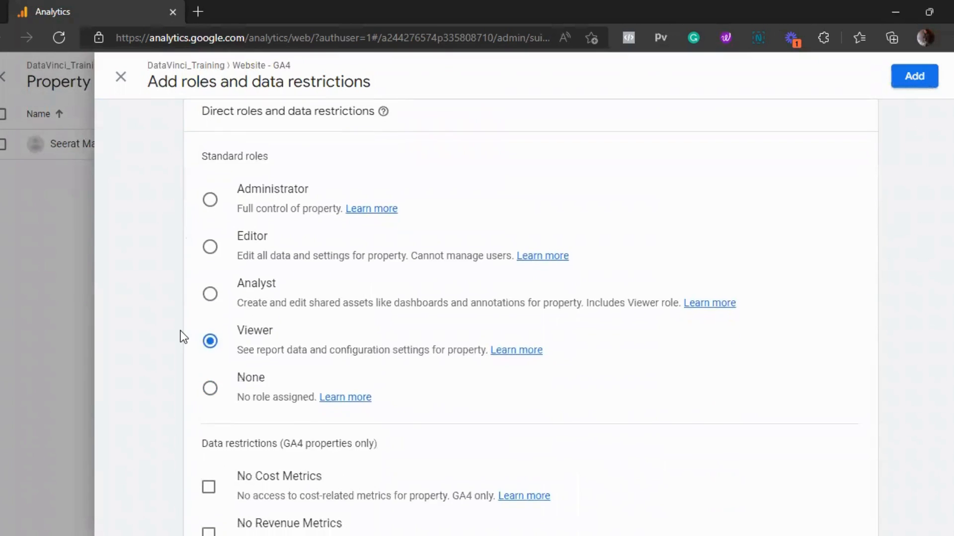
scroll(180, 330, "up", 3)
scroll(180, 330, "up", 3)
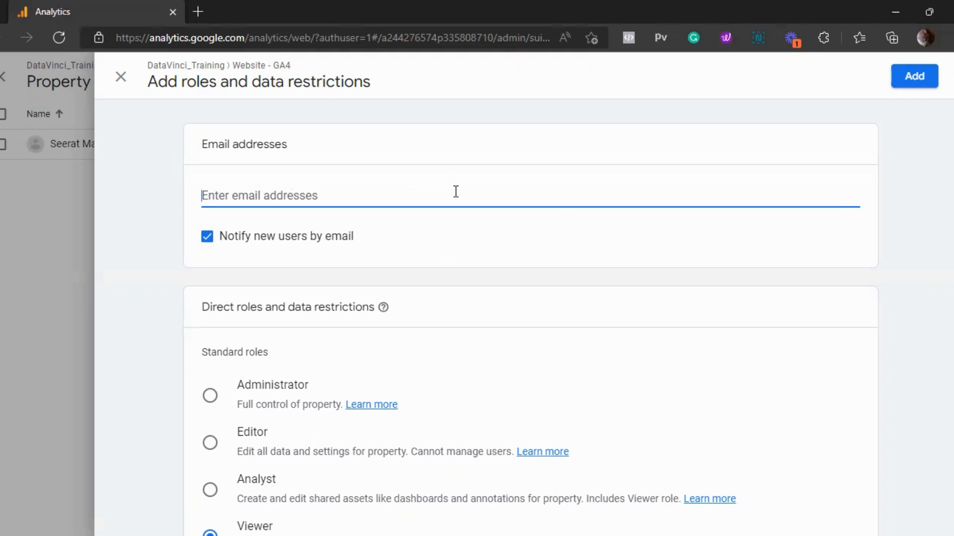
- Try the Editor role and then the Analyst role for the new property user
scroll(456, 191, "down", 4)
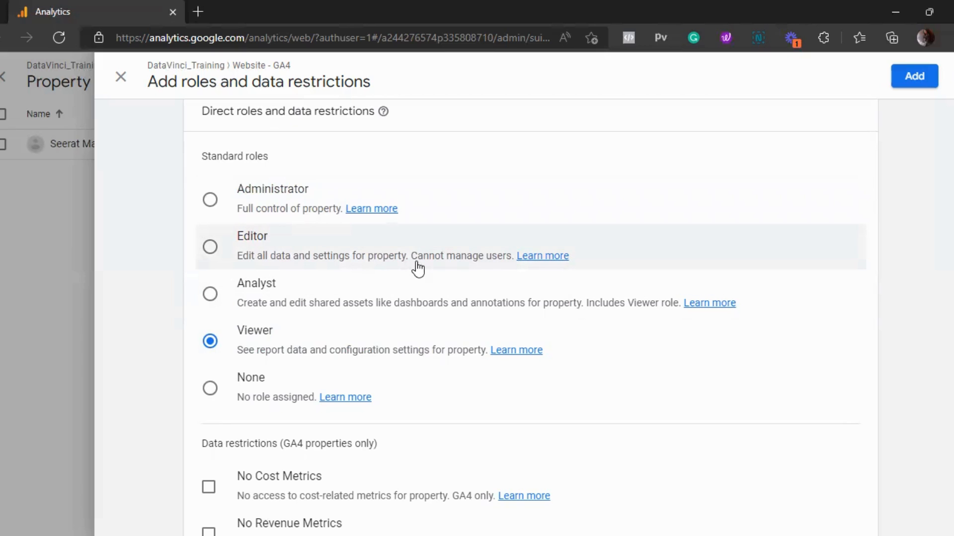
left_click(488, 266)
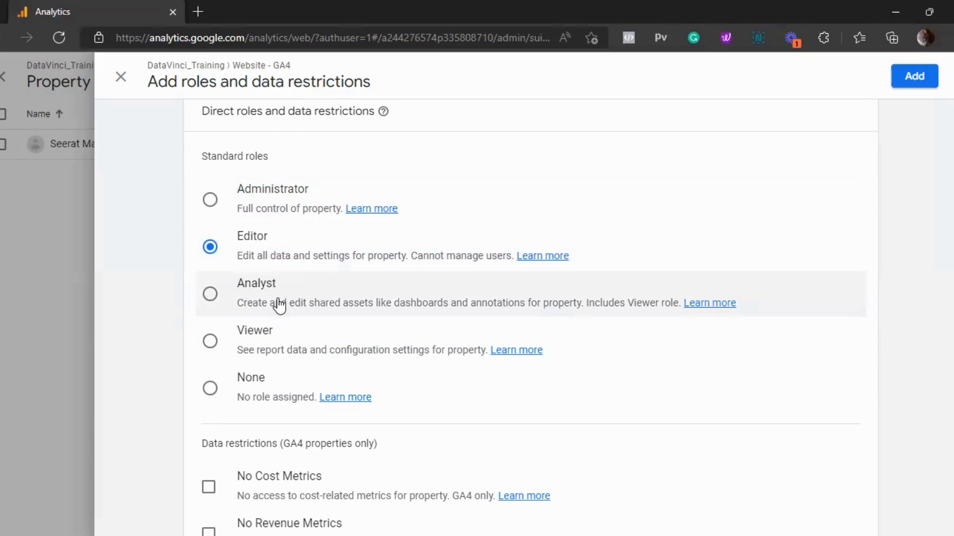
left_click(278, 305)
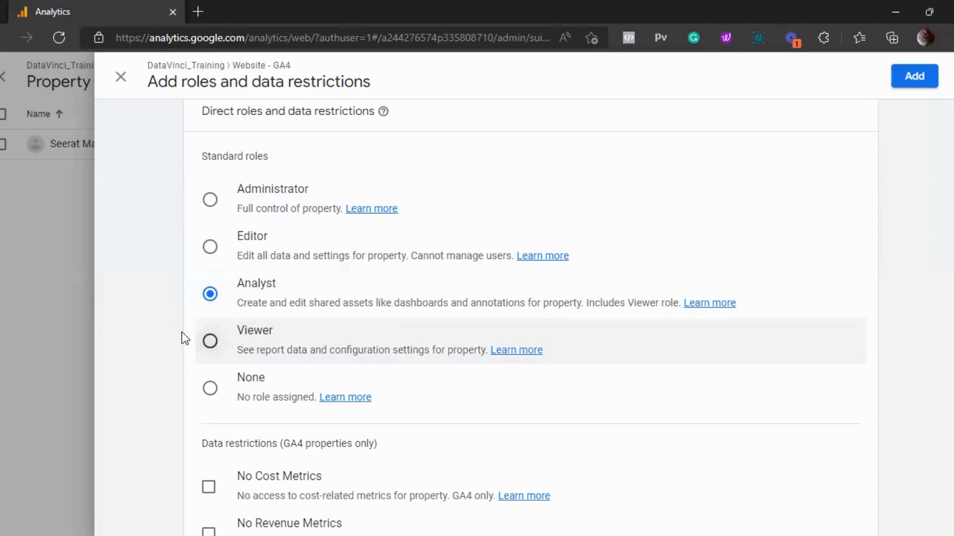
- Try the No Cost Metrics and No Revenue Metrics data restrictions and clear both again
scroll(169, 334, "down", 1)
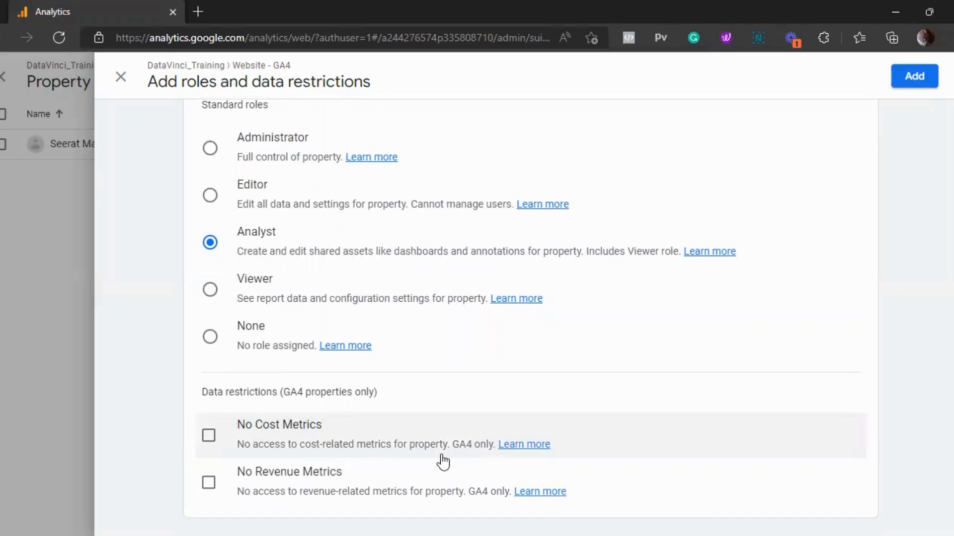
left_click(208, 436)
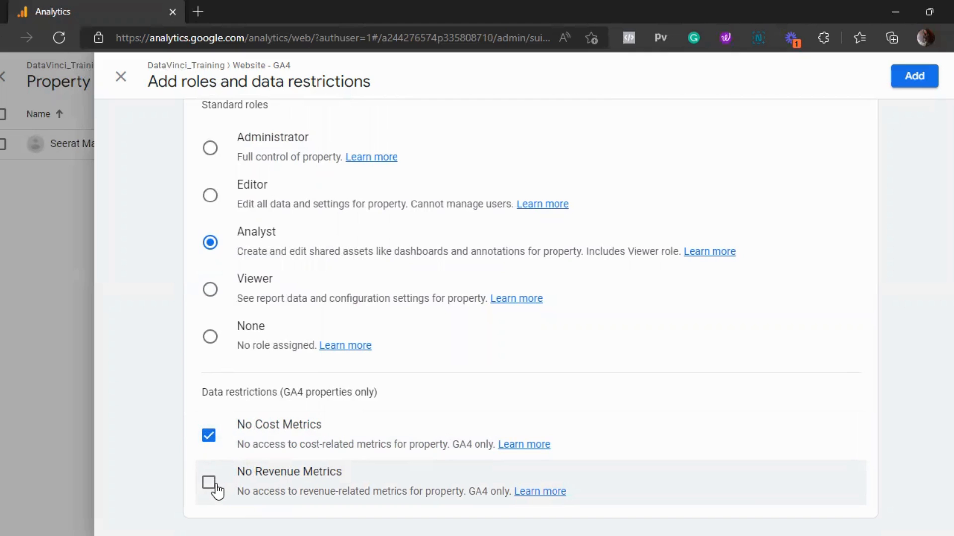
left_click(217, 491)
left_click(217, 491)
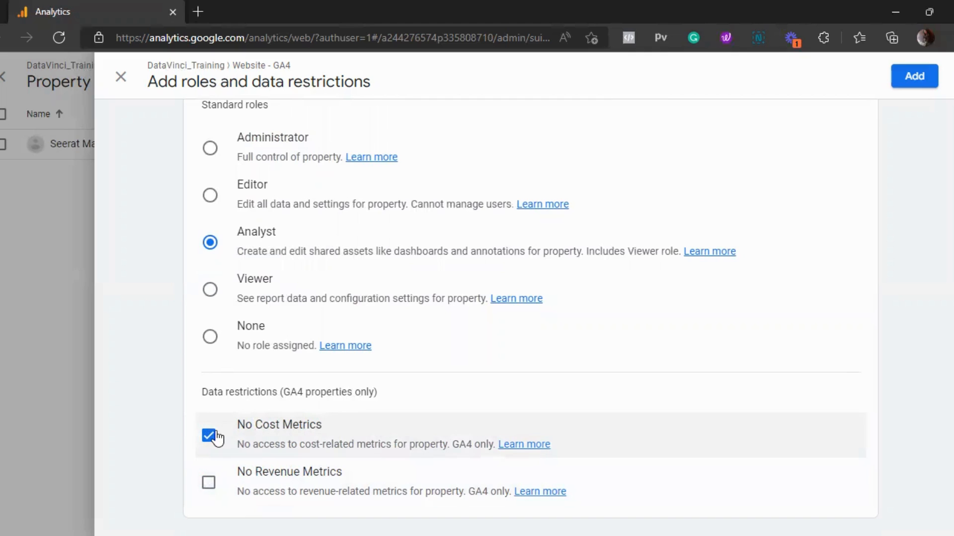
left_click(209, 435)
- Discard the unsaved roles for the new user and close Property Access Management
scroll(212, 460, "up", 4)
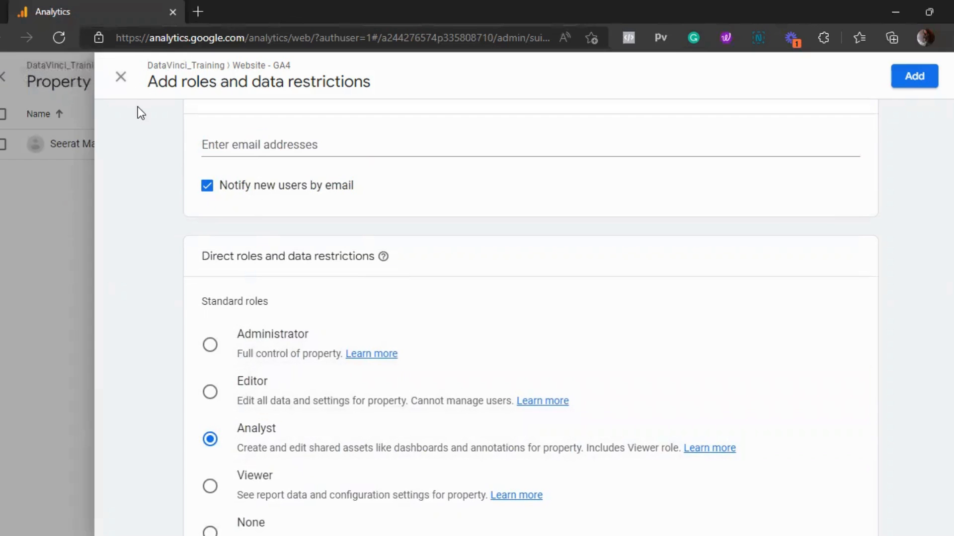
left_click(125, 79)
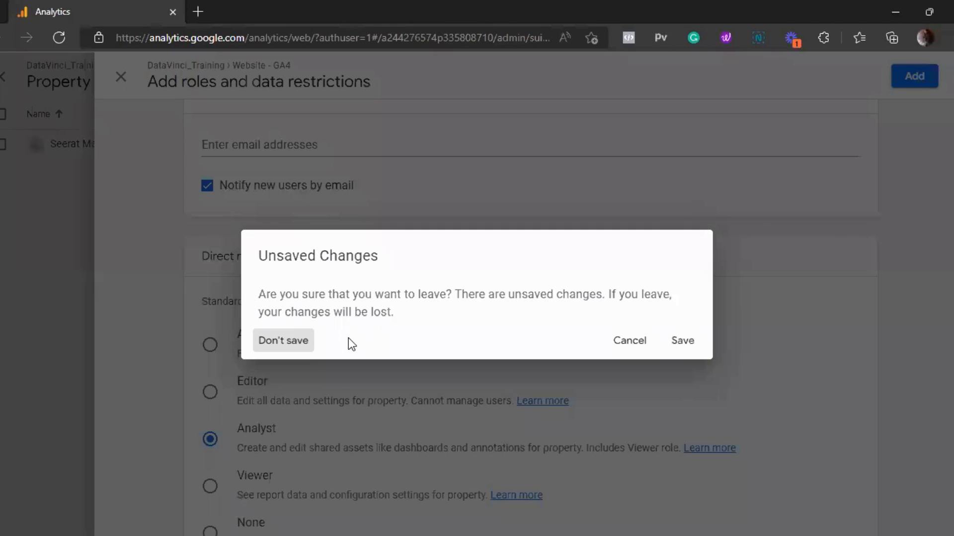
left_click(309, 340)
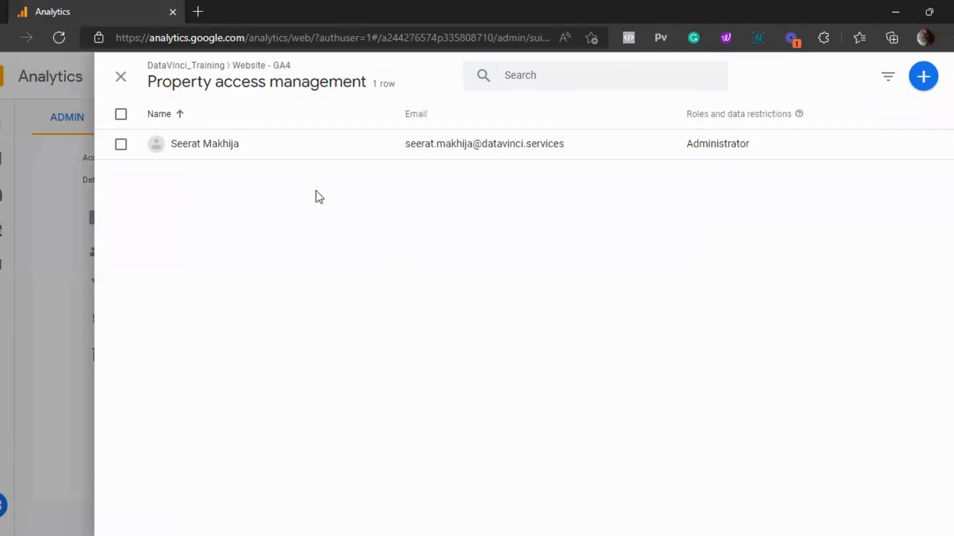
left_click(119, 76)
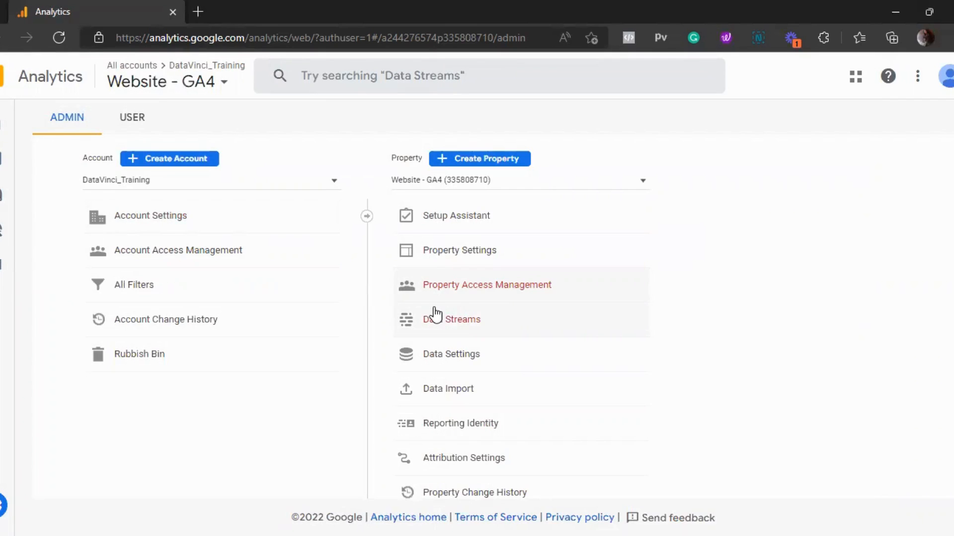
- Open the property's Data Streams and view which stream types can be added, without creating one
left_click(435, 314)
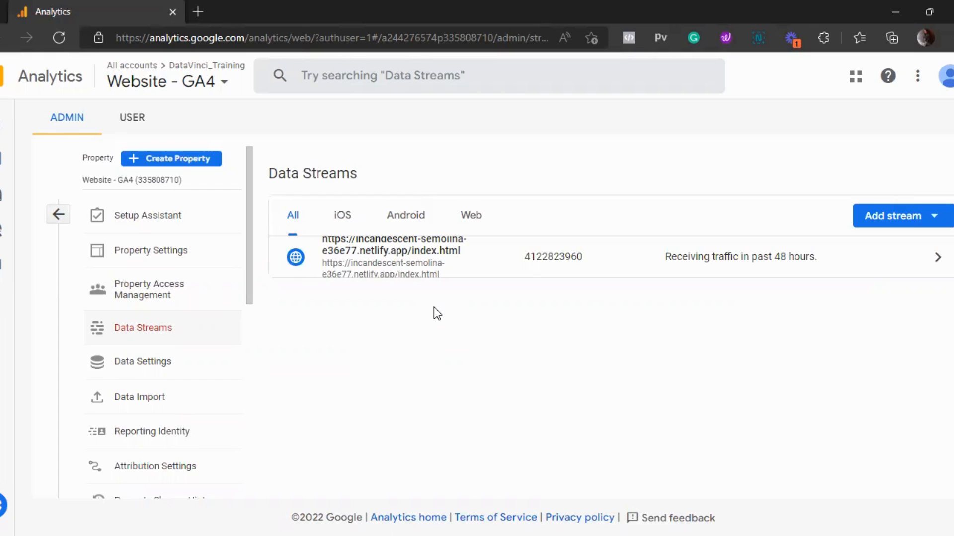
left_click(904, 226)
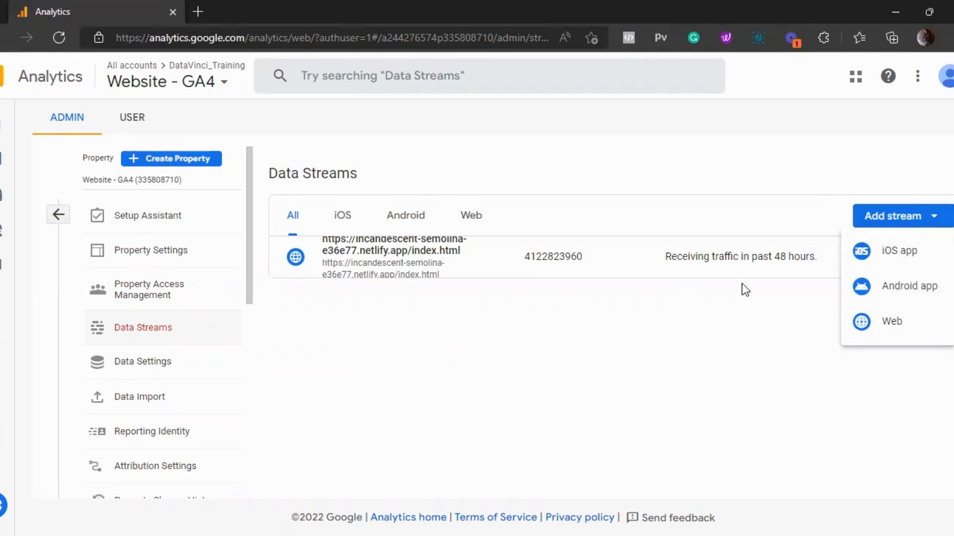
left_click(670, 340)
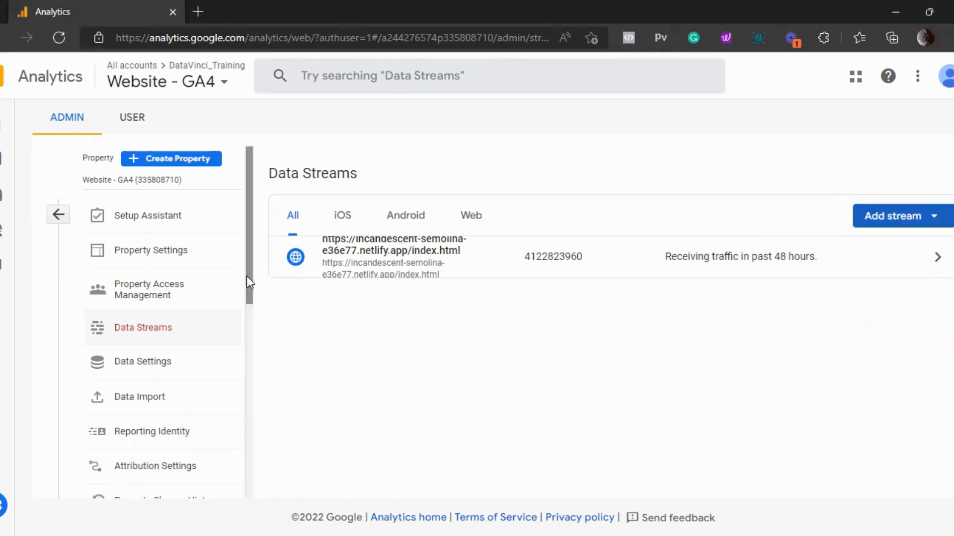
- Open the existing web stream and review its stream details and event options
left_click(619, 259)
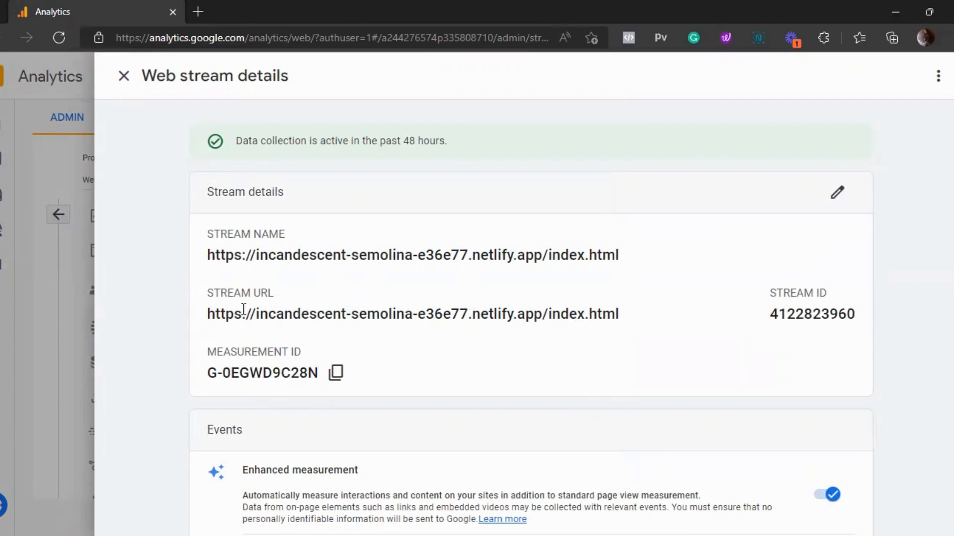
scroll(647, 311, "down", 3)
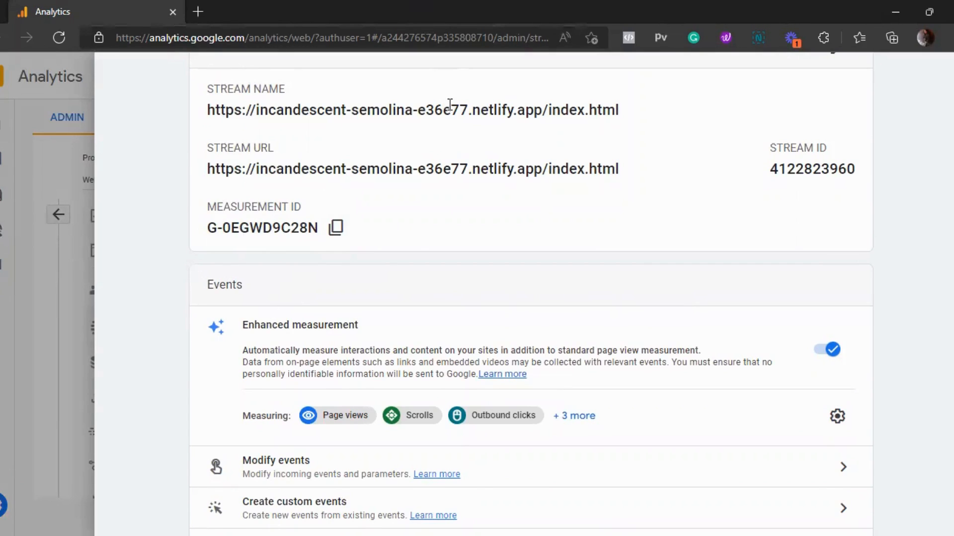
scroll(416, 247, "down", 3)
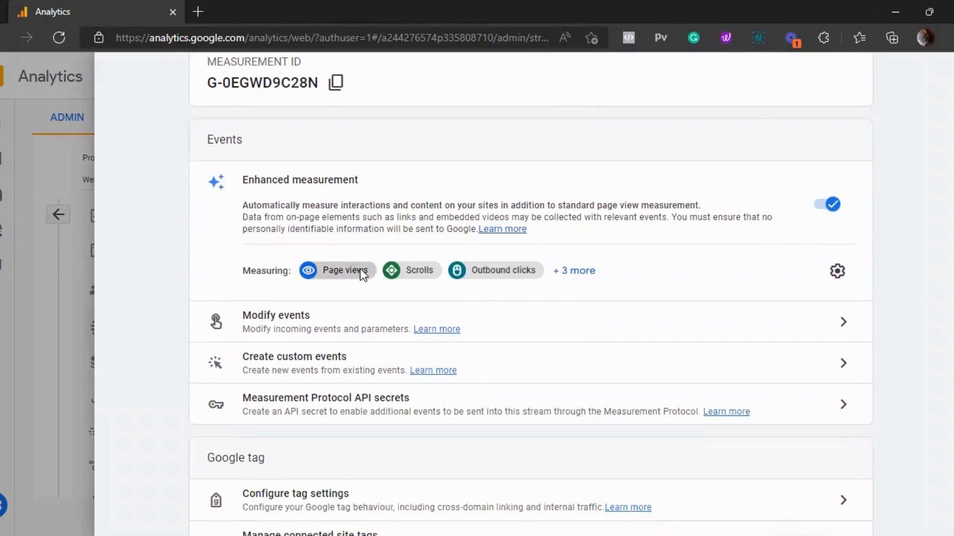
- Review the stream's enhanced measurement events, switching Scrolls off and on again, and close the settings without saving
left_click(836, 272)
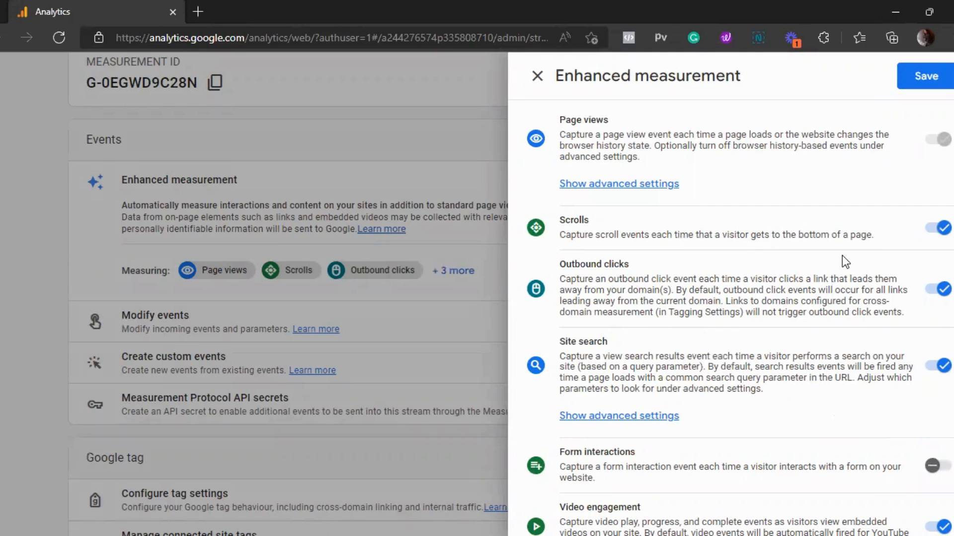
left_click(930, 239)
left_click(929, 234)
scroll(685, 277, "down", 2)
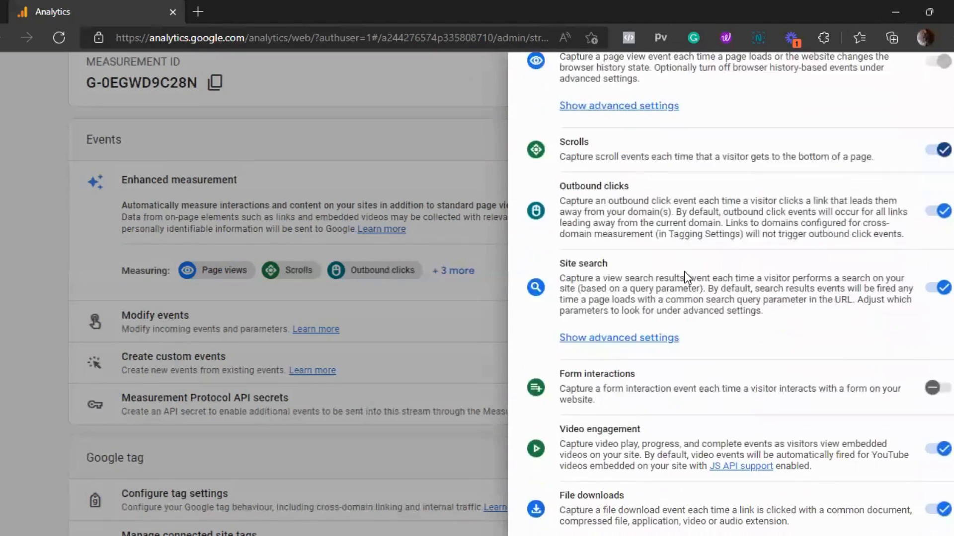
scroll(686, 275, "up", 2)
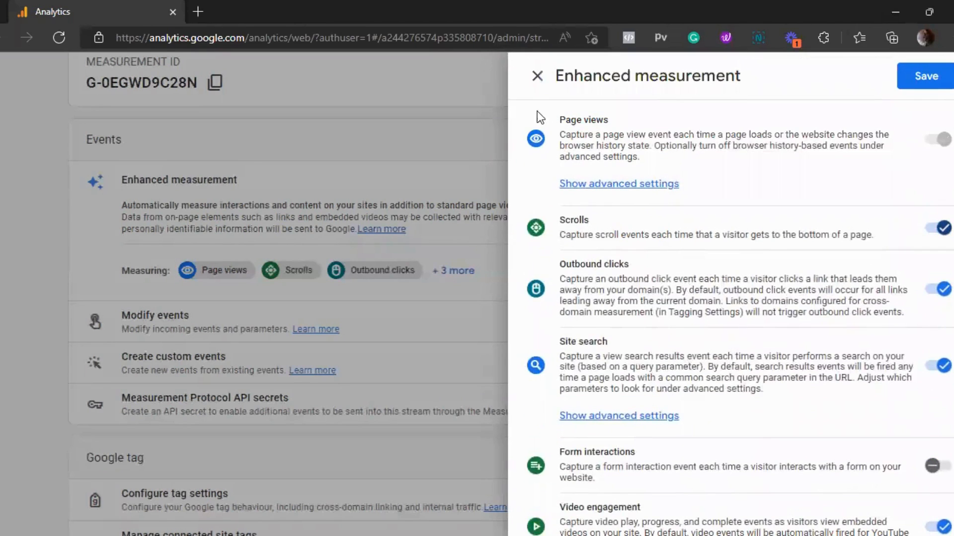
left_click(531, 92)
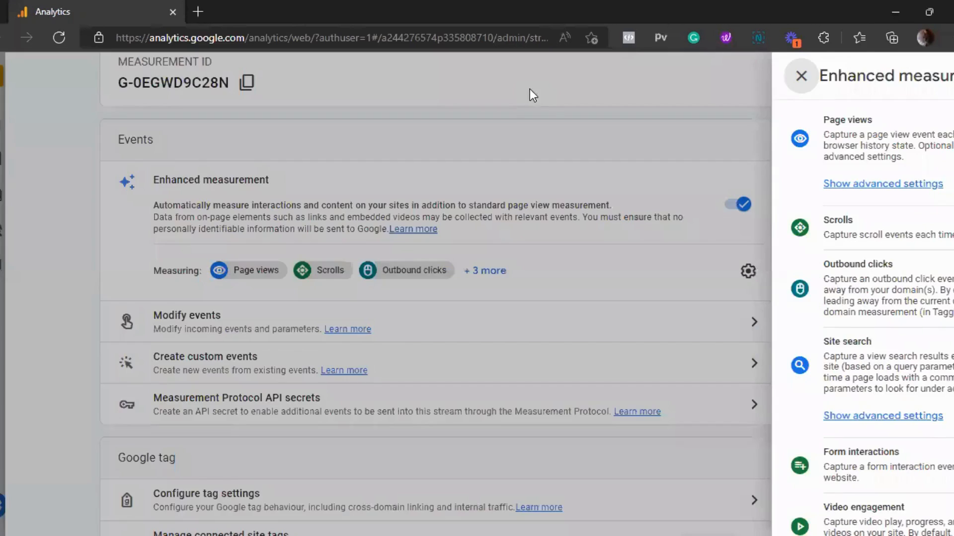
- View the stream's Measurement Protocol API secrets page and return to the web stream details
scroll(494, 323, "down", 1)
scroll(495, 323, "down", 1)
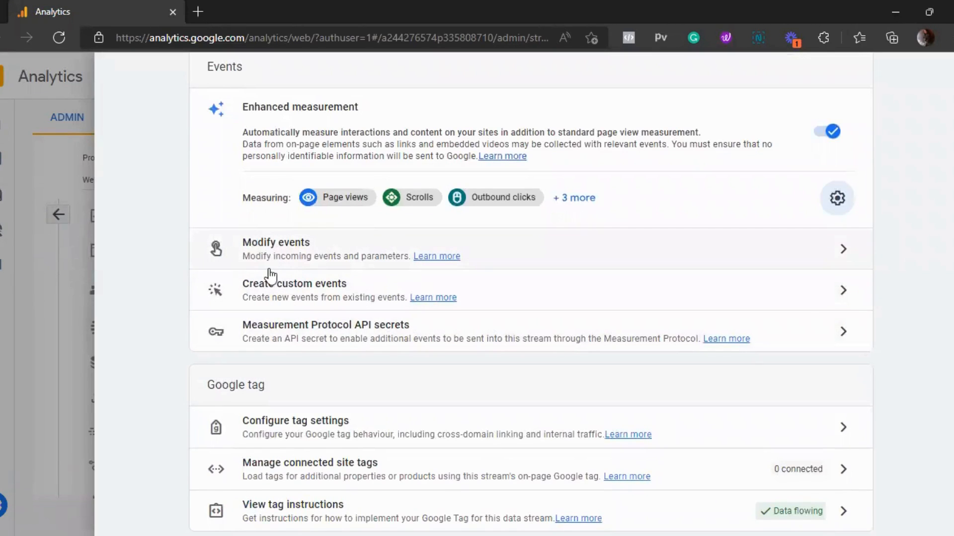
left_click(313, 332)
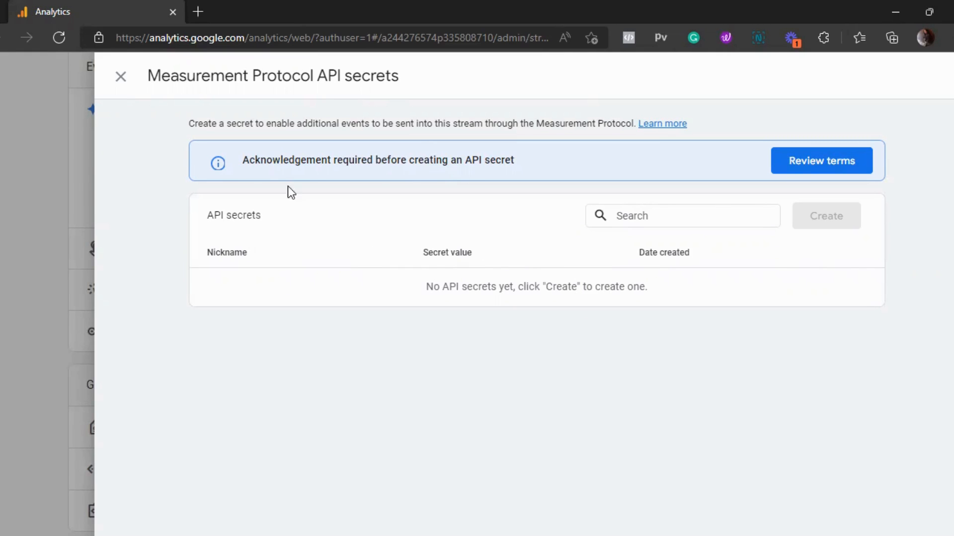
left_click(121, 79)
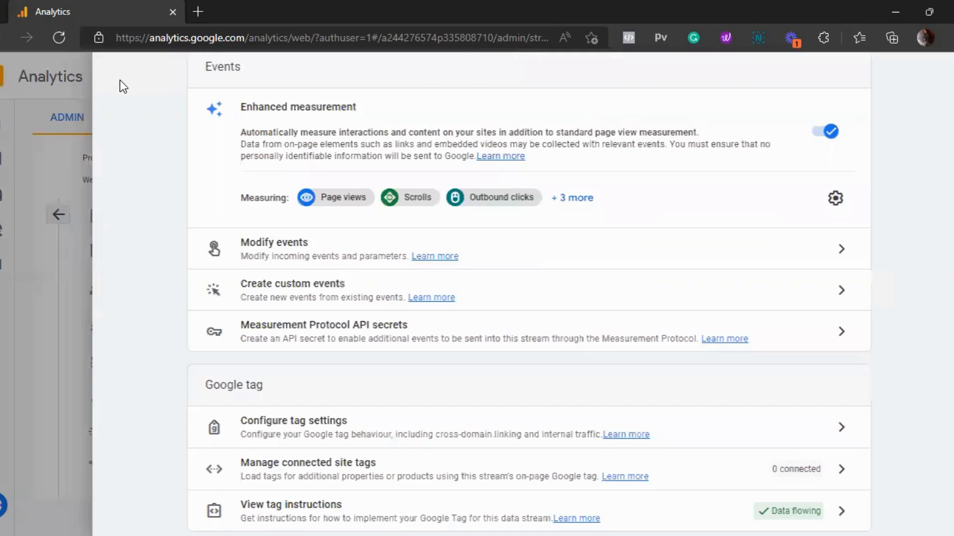
- Open the stream's Google tag configuration and expand its settings to review all available options
scroll(192, 259, "down", 1)
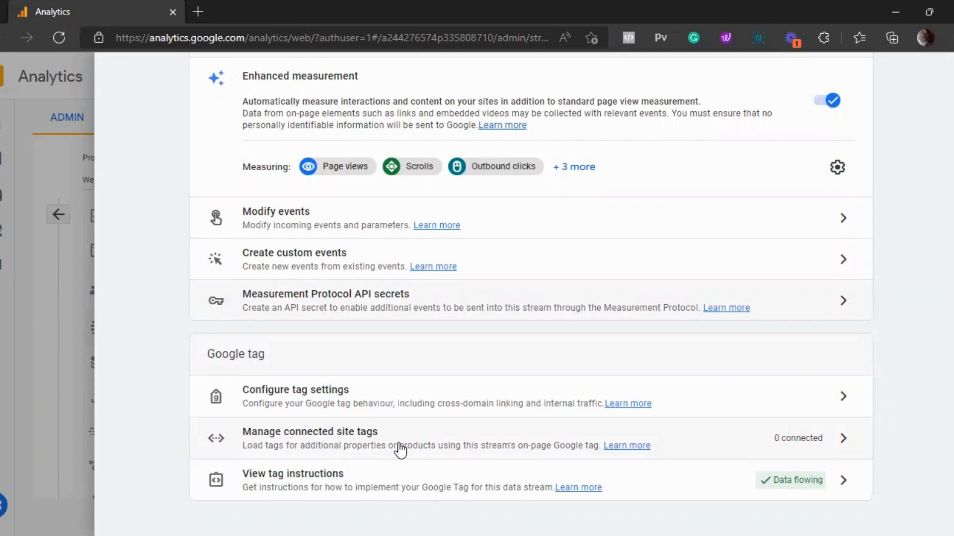
left_click(384, 403)
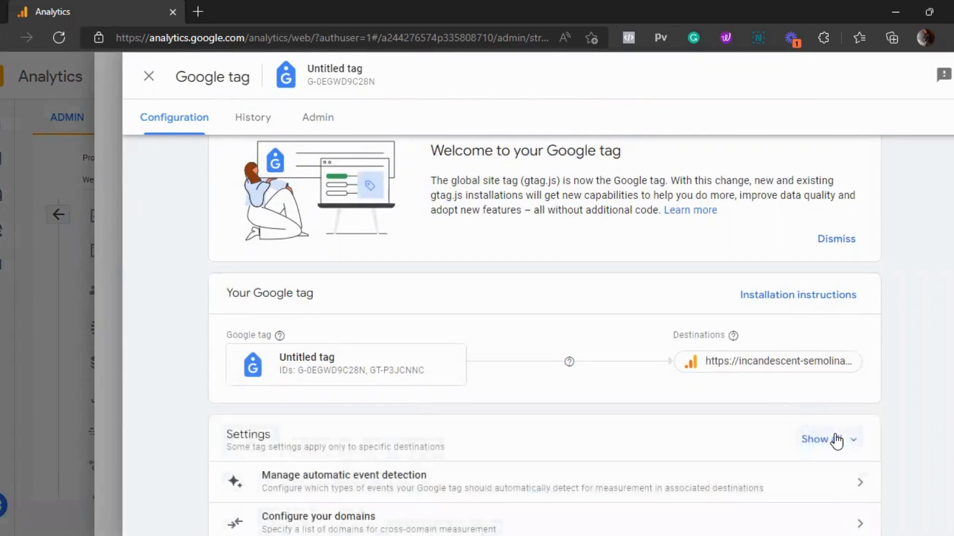
left_click(837, 440)
scroll(835, 441, "down", 5)
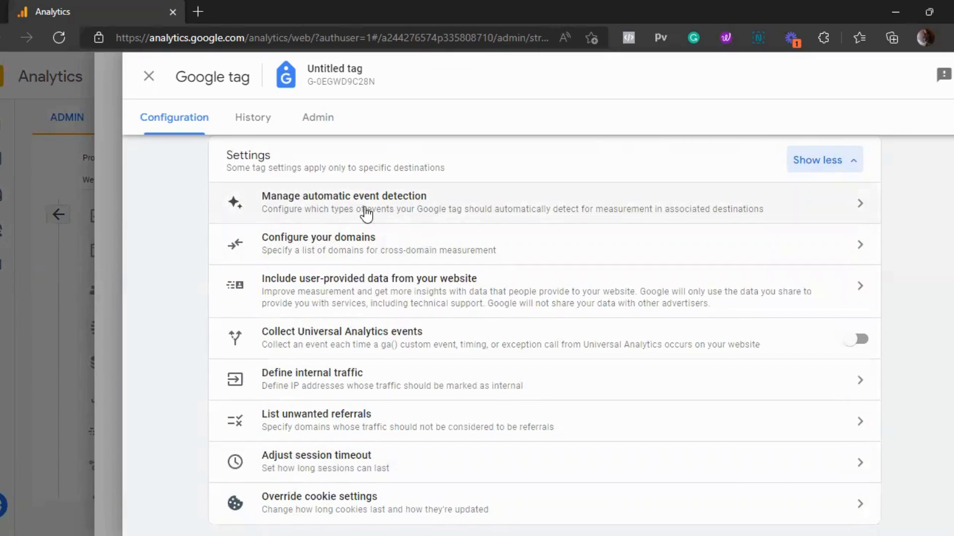
- Review the event types in the Google tag's automatic event detection settings and return to the tag configuration
left_click(511, 214)
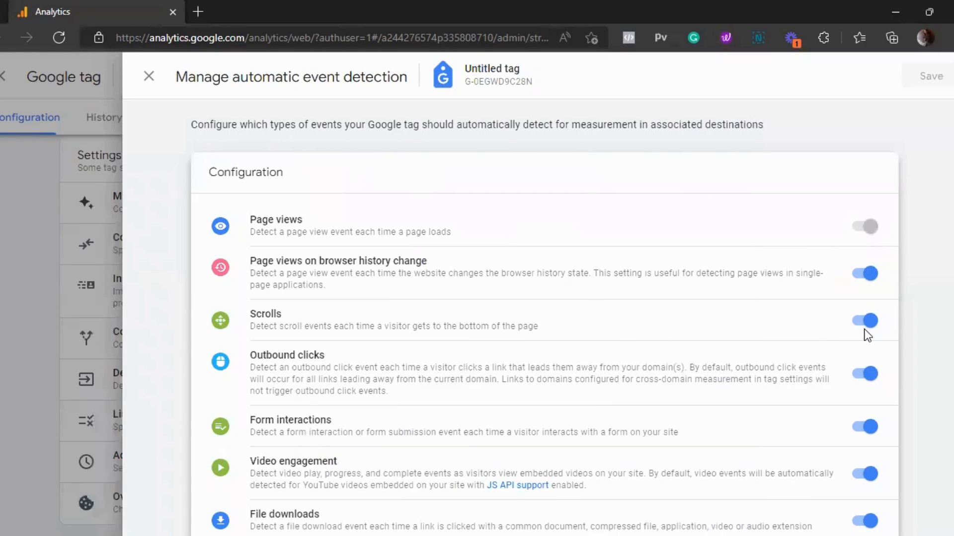
scroll(840, 507, "down", 1)
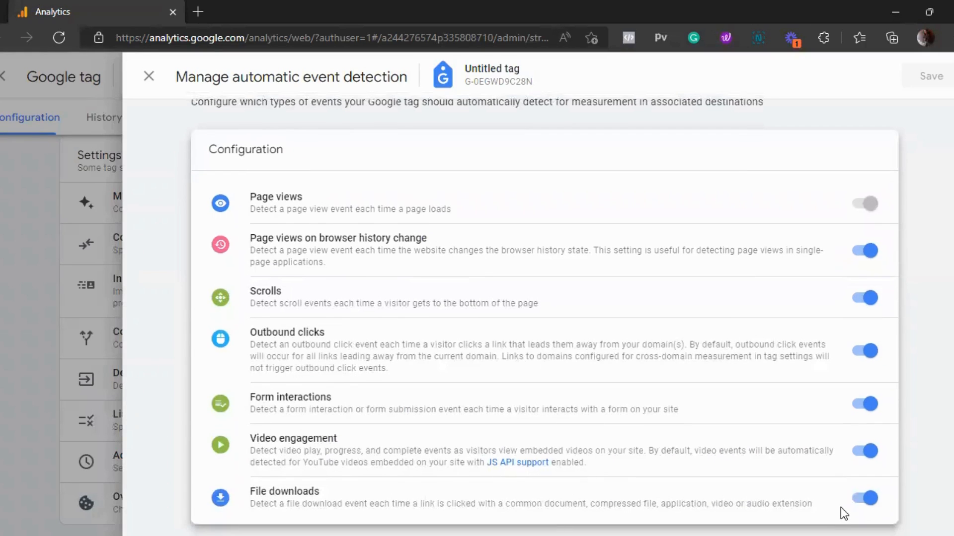
scroll(841, 507, "up", 1)
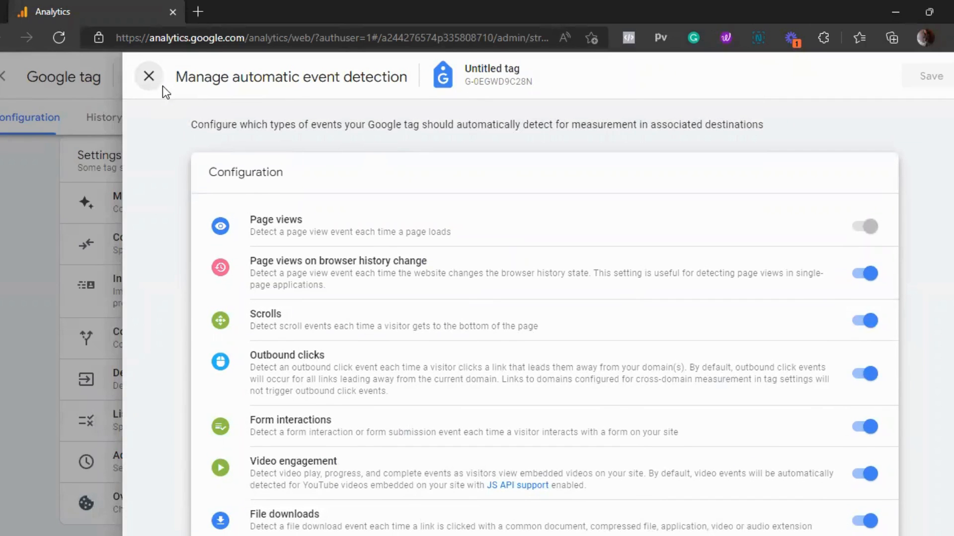
left_click(160, 84)
- Add a blank condition to the Google tag's cross-domain configuration and discard the unsaved change
left_click(271, 245)
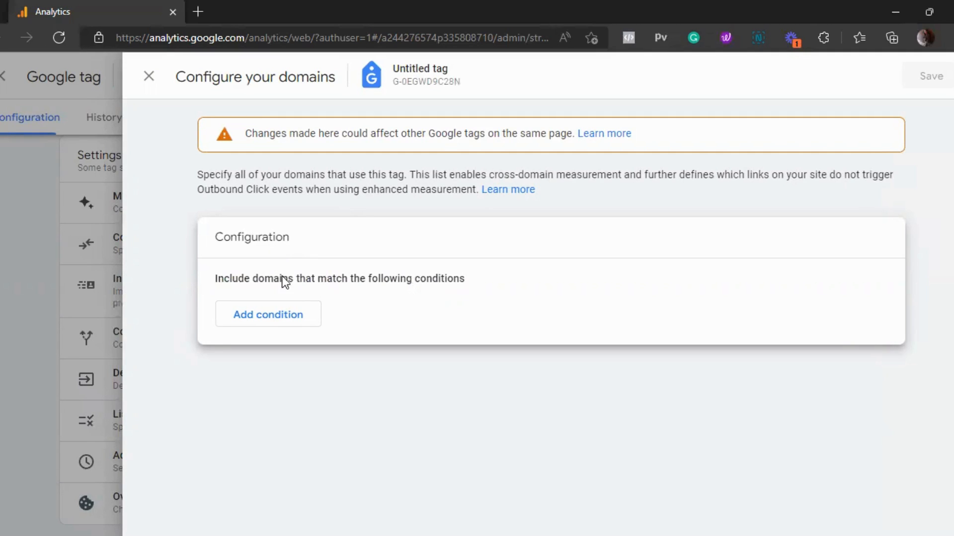
left_click(283, 312)
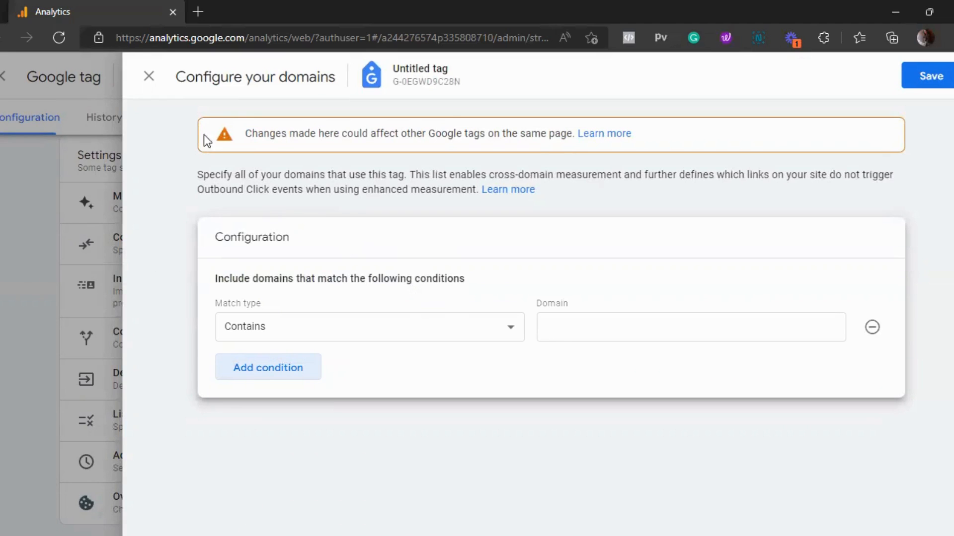
left_click(156, 82)
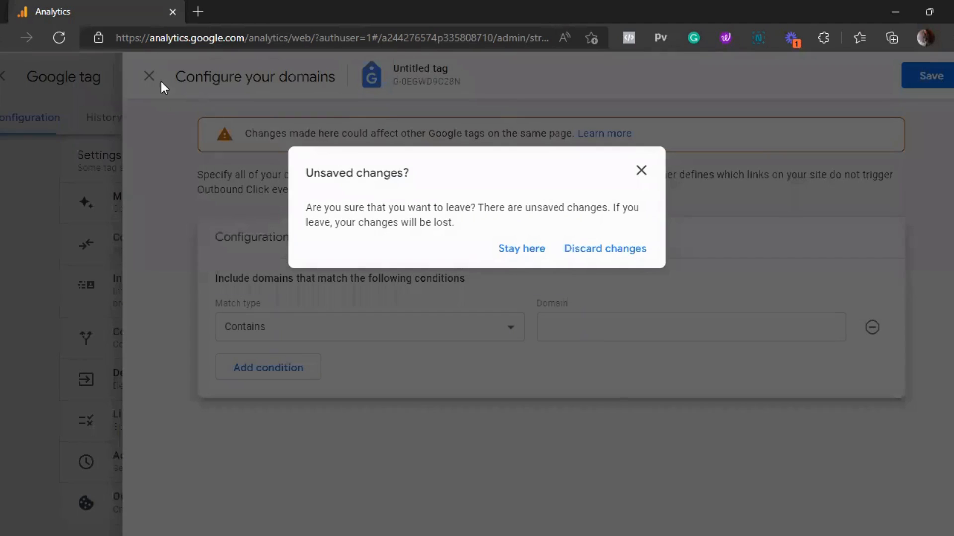
left_click(596, 255)
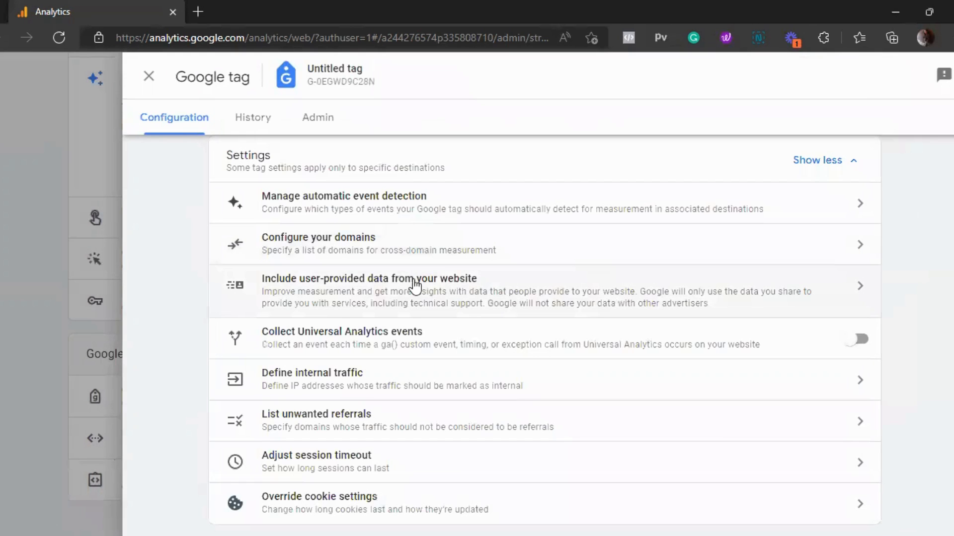
- Review the form for creating an internal traffic rule, including its name and IP address fields, and exit without creating one
left_click(392, 381)
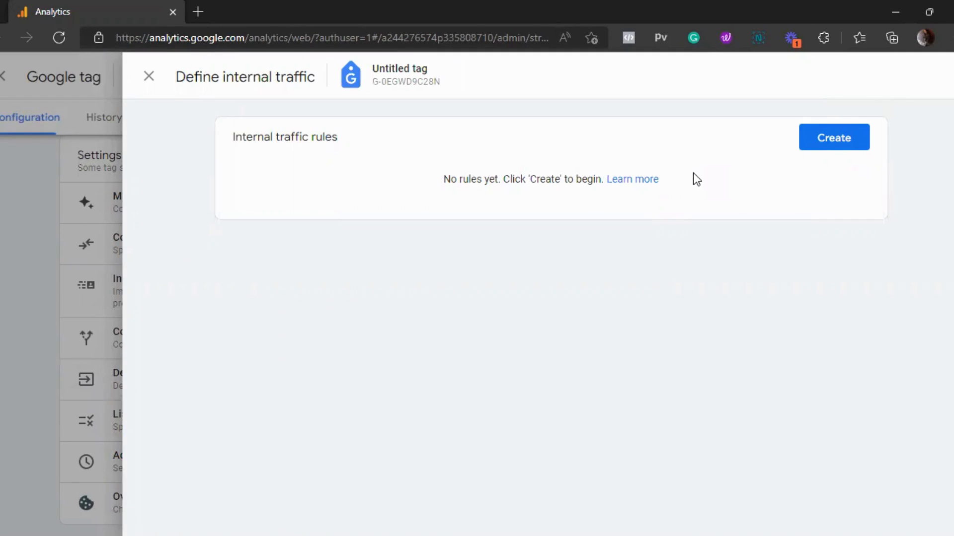
left_click(812, 142)
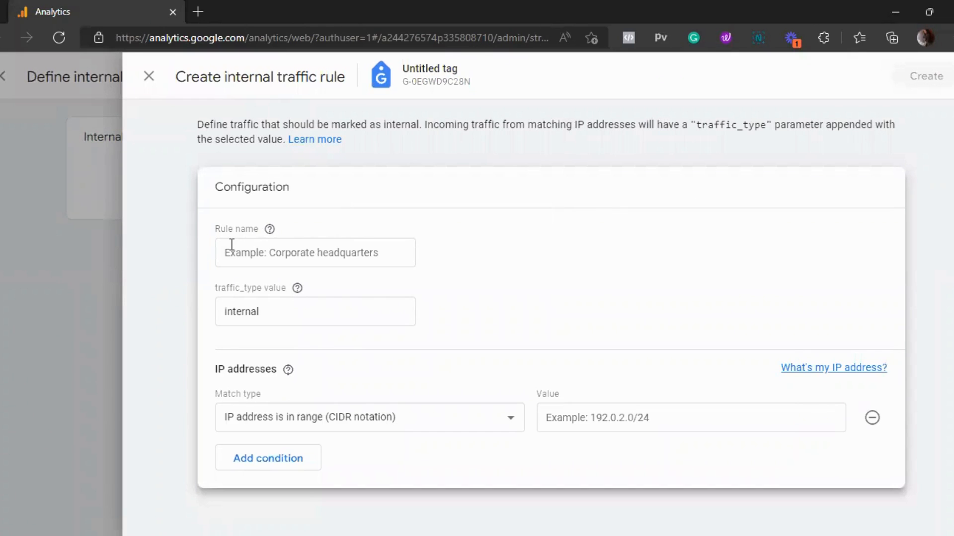
left_click(290, 251)
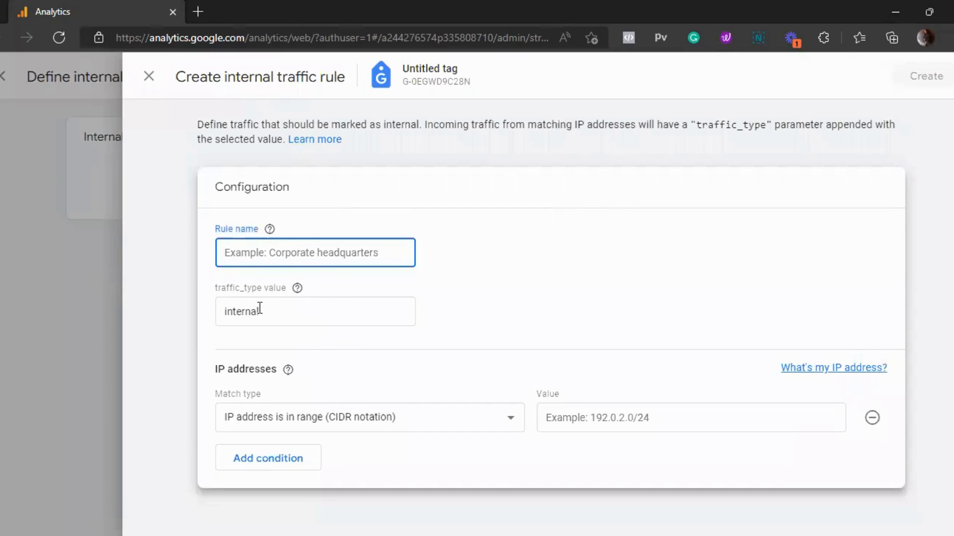
left_click(562, 420)
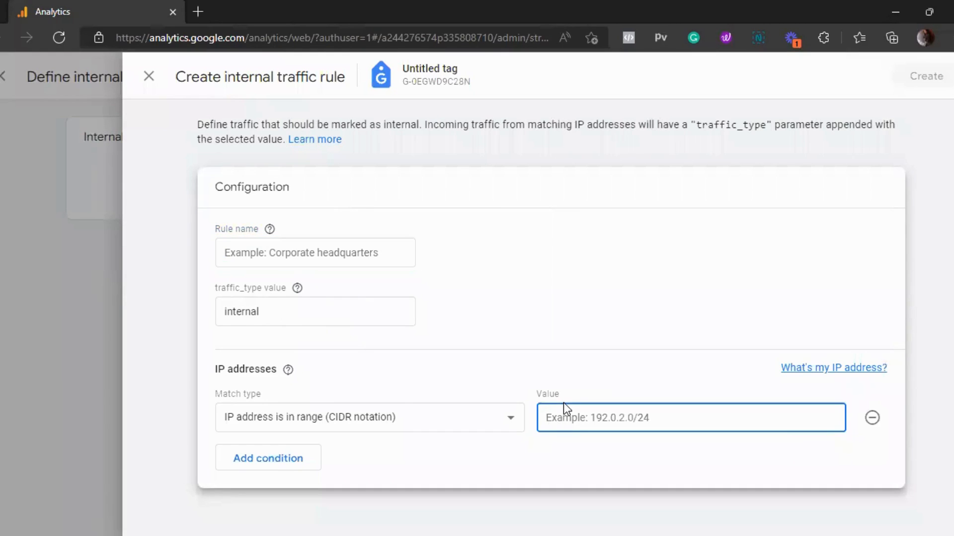
left_click(546, 326)
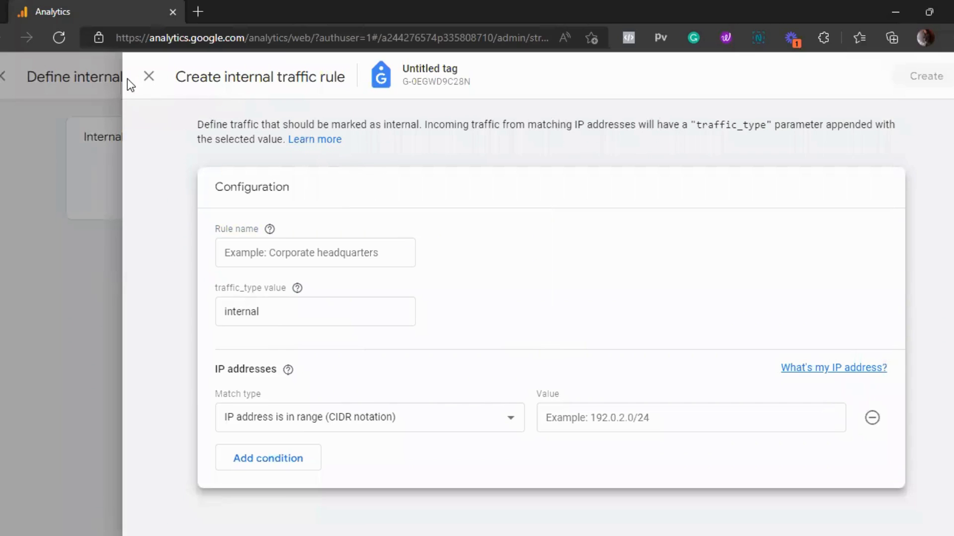
left_click(148, 77)
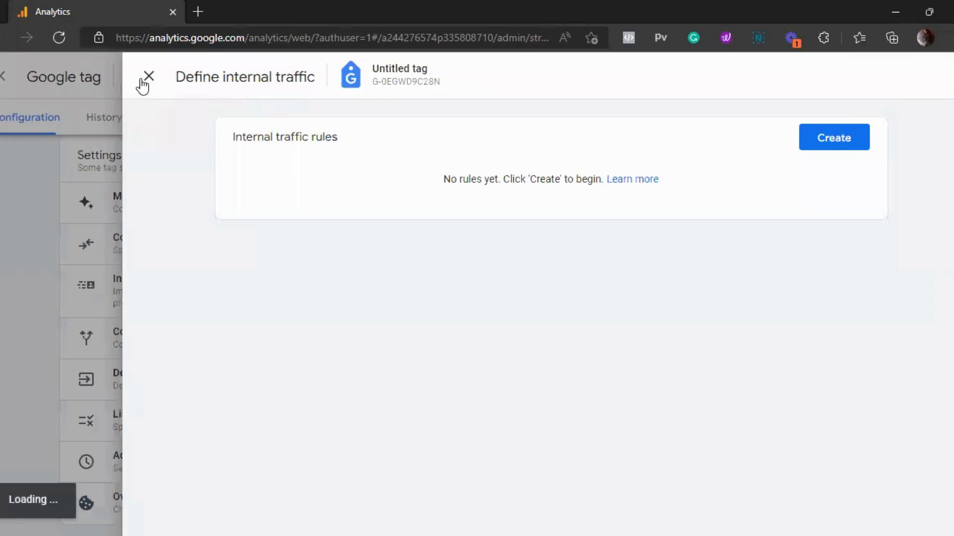
left_click(141, 80)
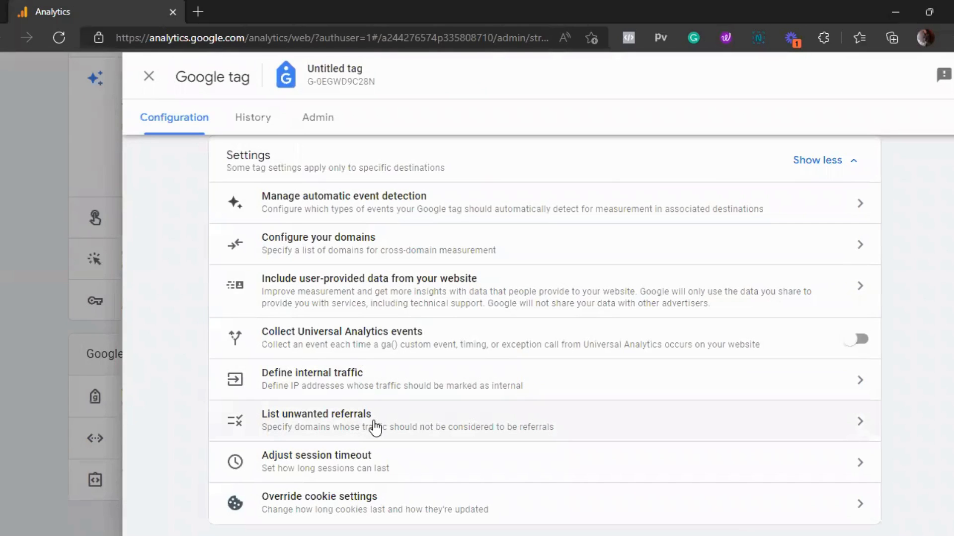
- Review the unwanted referrals settings with their match type and domain condition, and close them without entering a domain
left_click(374, 422)
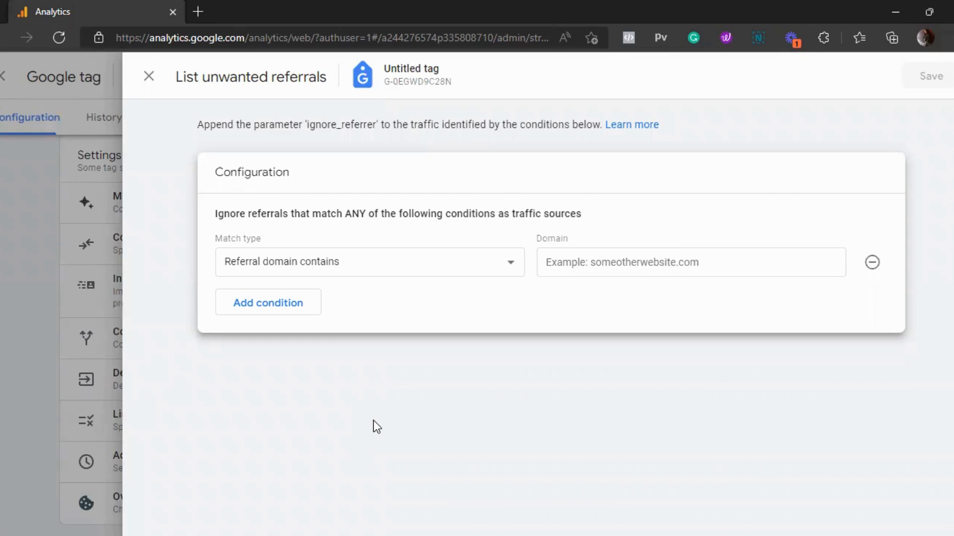
left_click(562, 267)
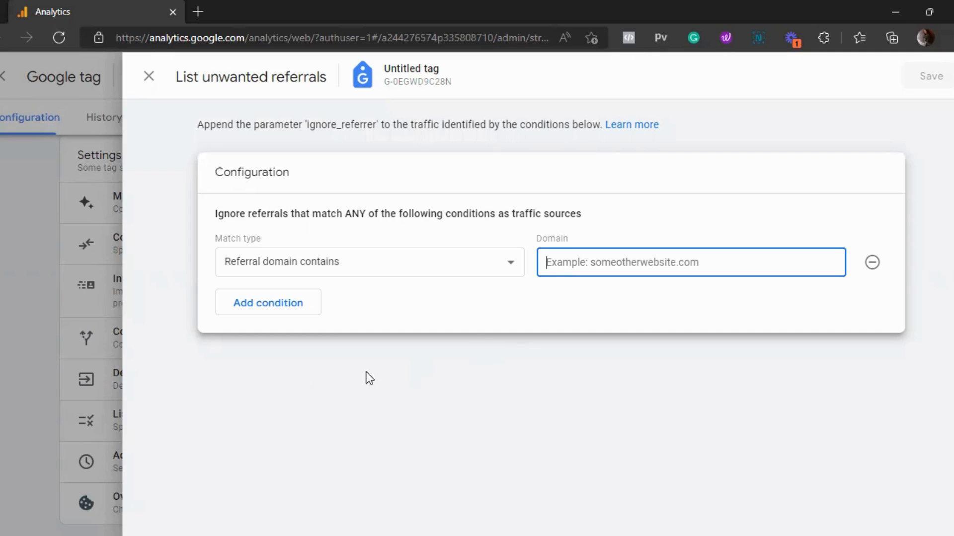
left_click(204, 364)
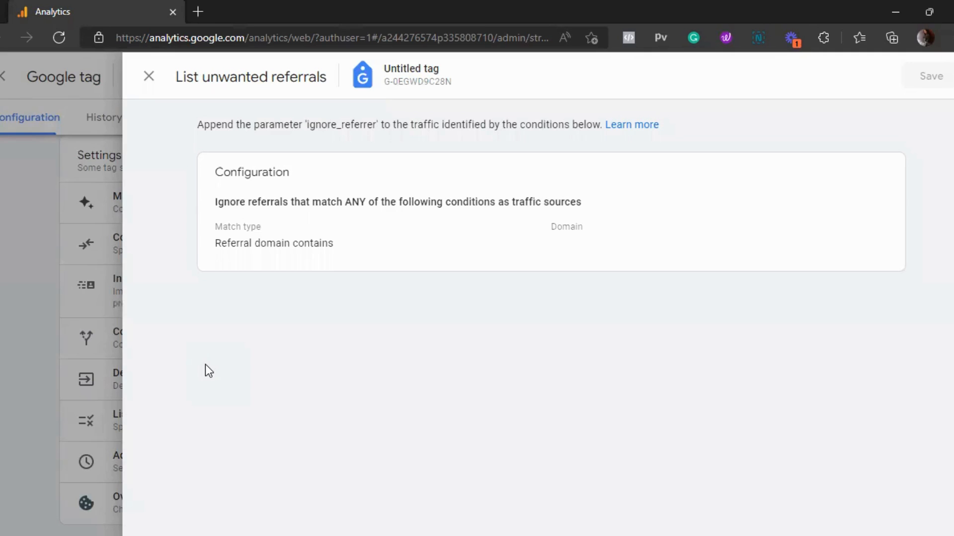
left_click(160, 90)
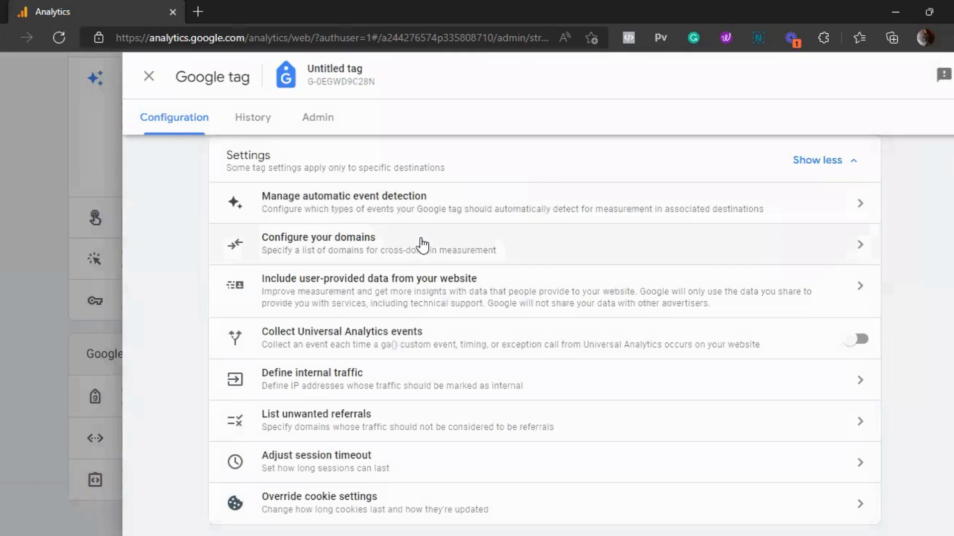
- Review the session timeout settings, including the minutes options and engaged session timer, and close them without changes
left_click(372, 468)
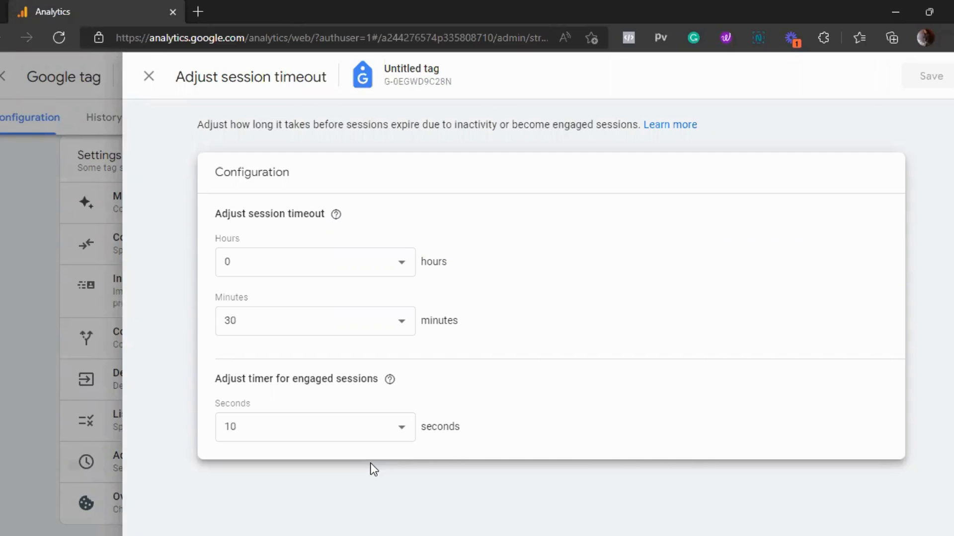
left_click(403, 315)
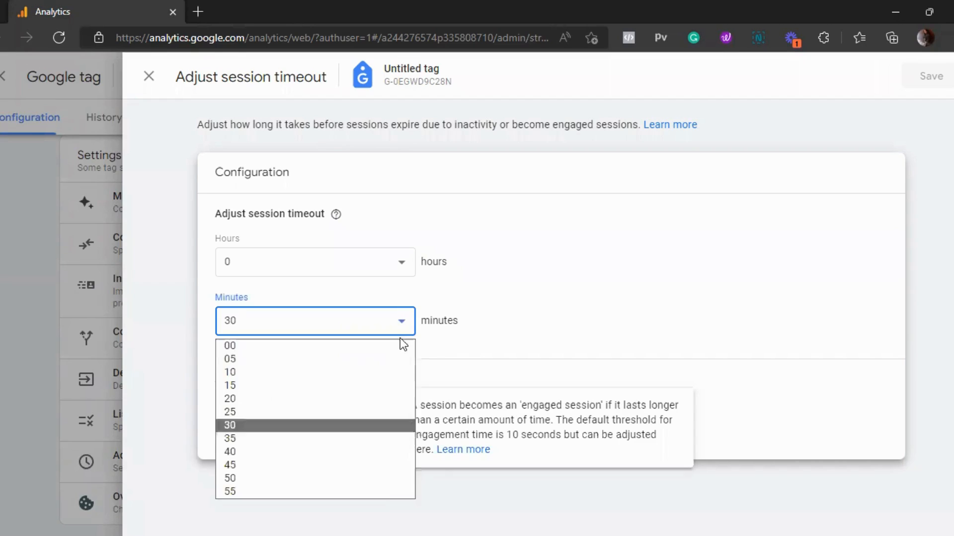
left_click(380, 318)
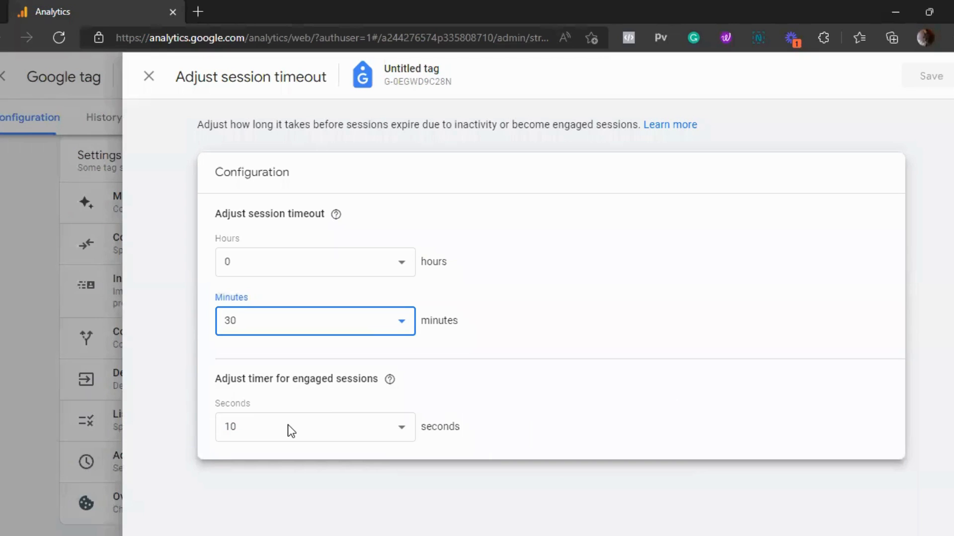
left_click(303, 476)
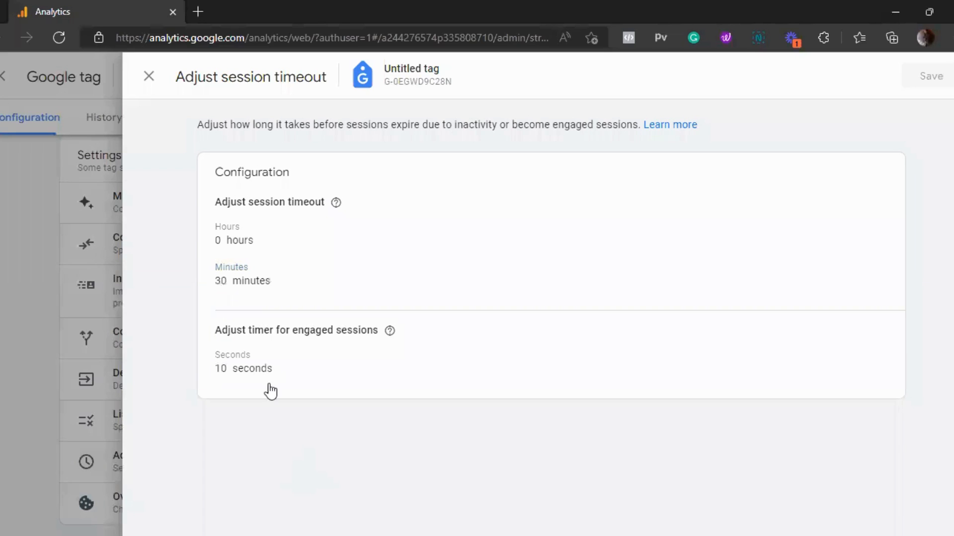
left_click(158, 79)
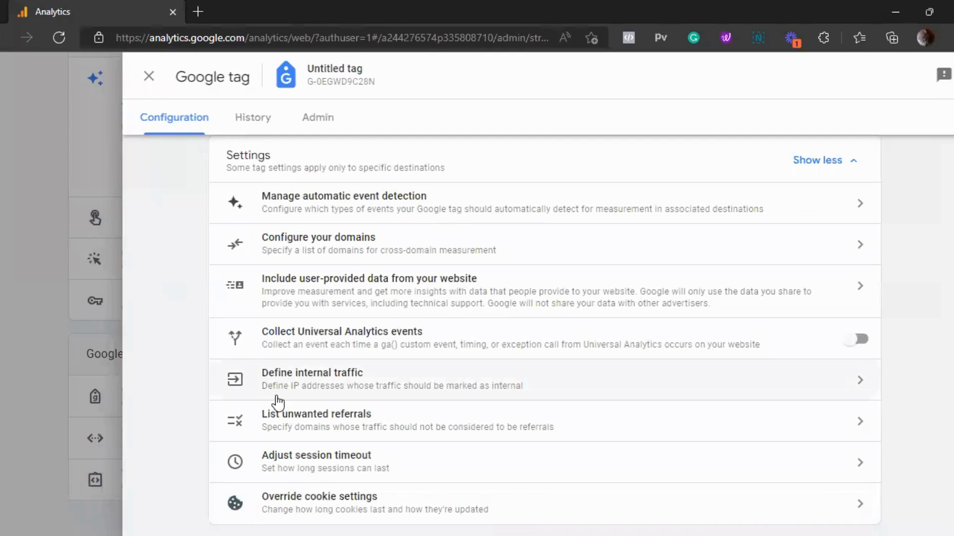
- Review the setting for including user-provided data from the website and return to the tag configuration
scroll(290, 340, "up", 1)
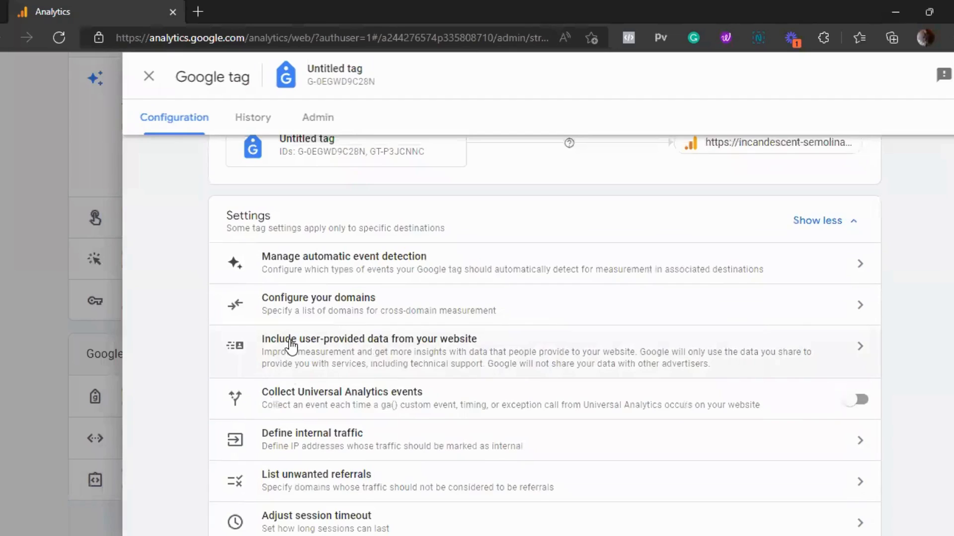
left_click(292, 345)
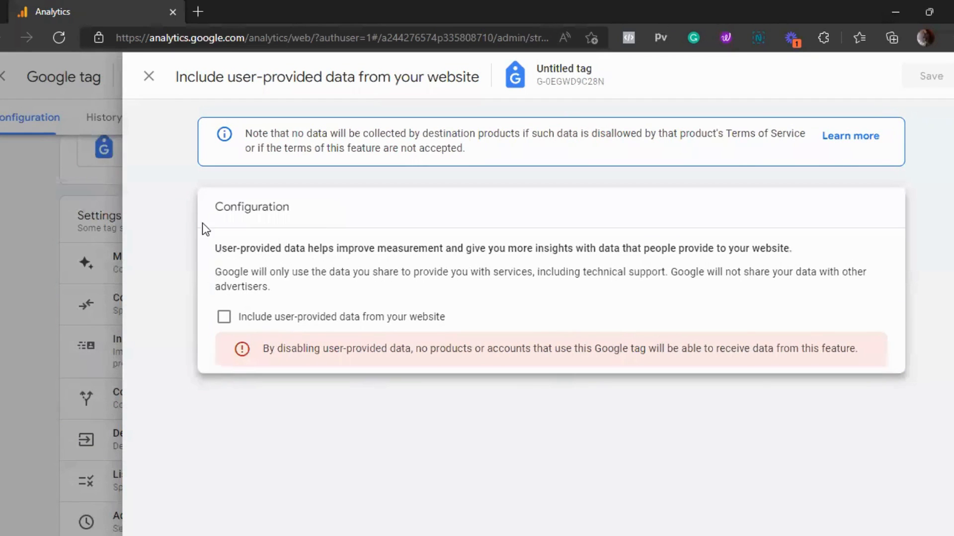
left_click(141, 88)
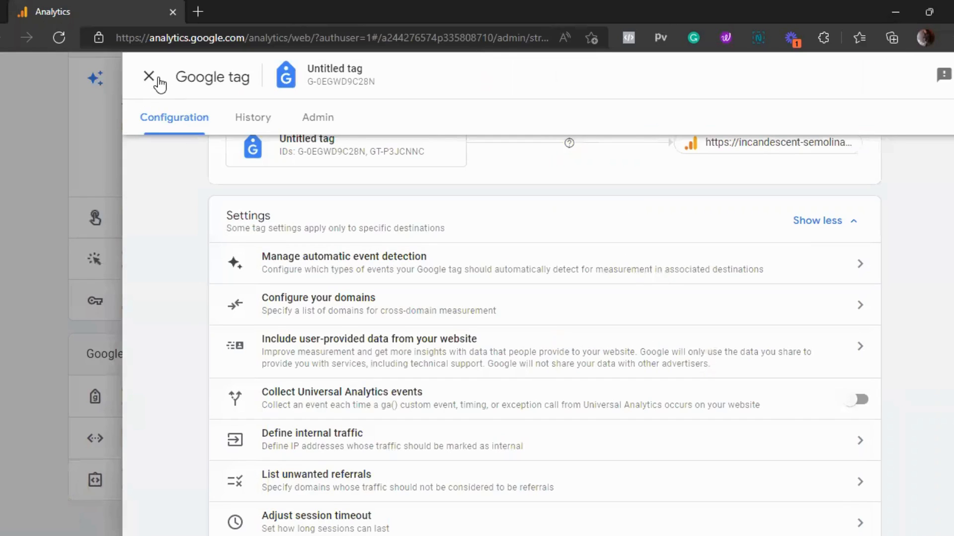
- Close the Google tag configuration, look over the web stream details once more, and return to the property's data streams list
left_click(157, 78)
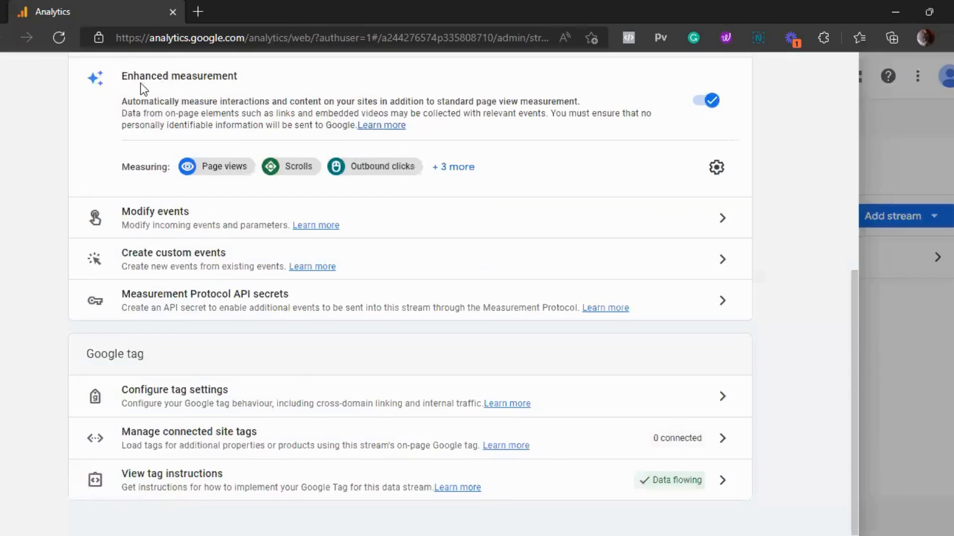
scroll(166, 159, "up", 8)
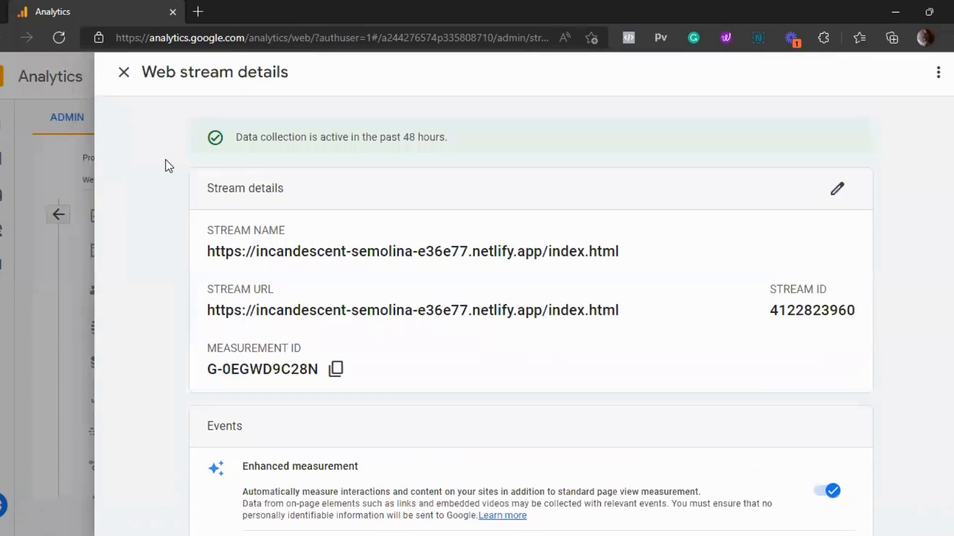
scroll(278, 329, "down", 8)
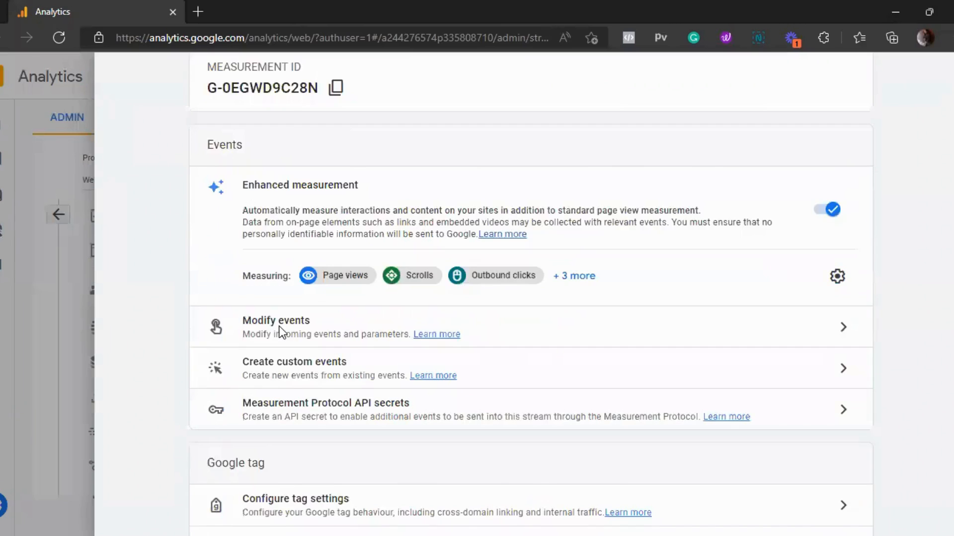
scroll(279, 330, "up", 8)
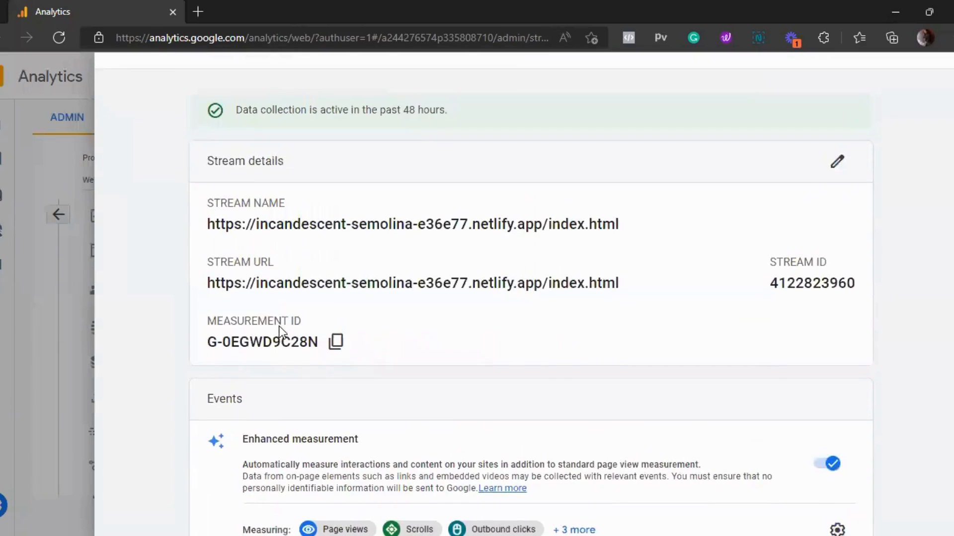
left_click(132, 85)
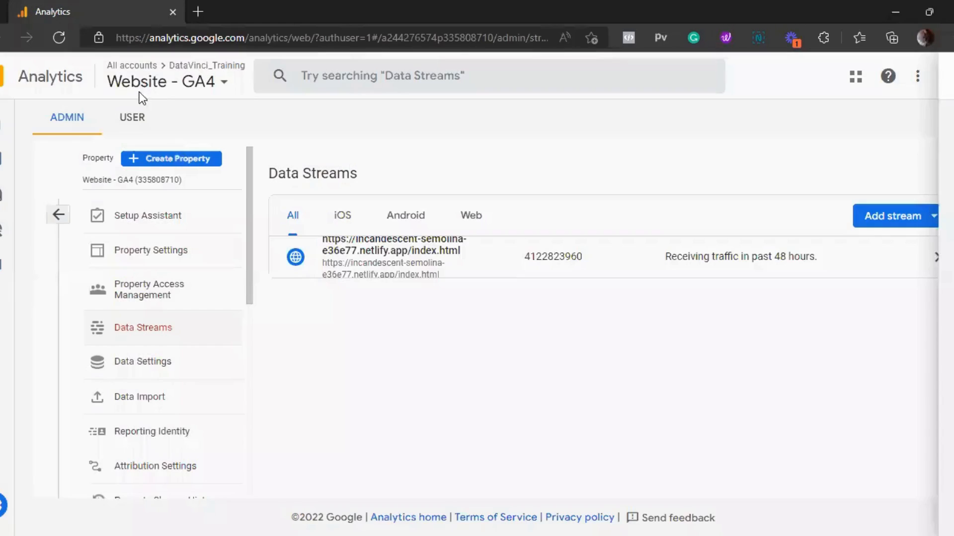
- Open the property's Data Collection settings and review the Google signals, granular location and device data, and ads personalisation sections
left_click(177, 365)
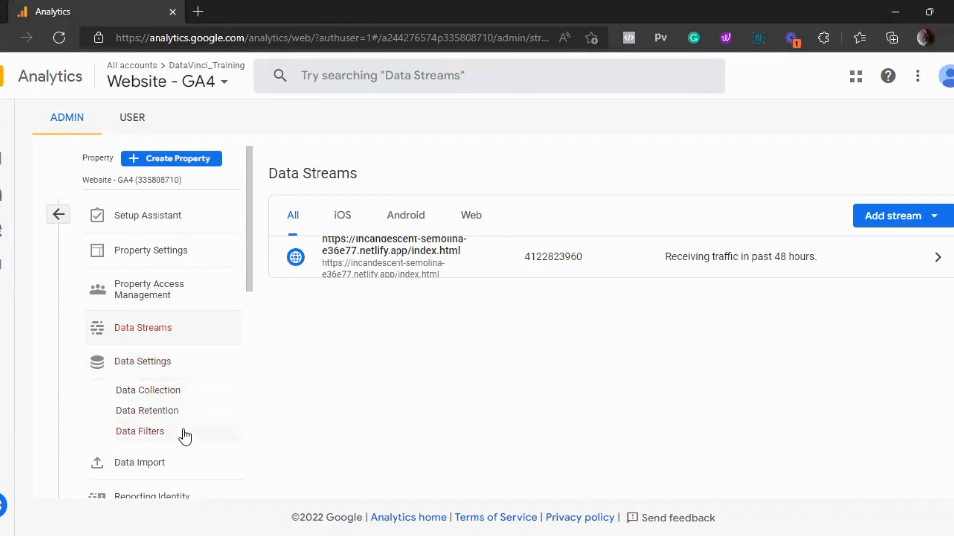
left_click(179, 401)
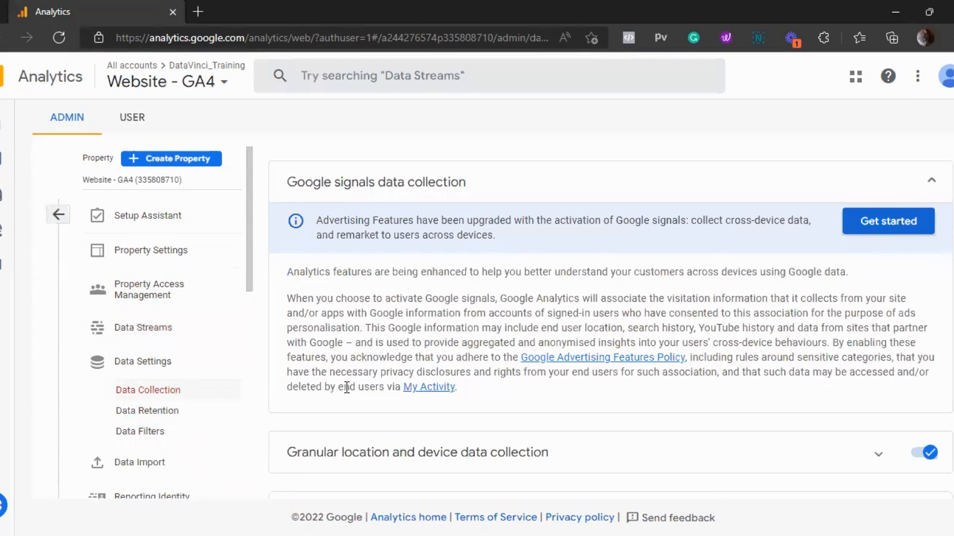
scroll(358, 385, "down", 2)
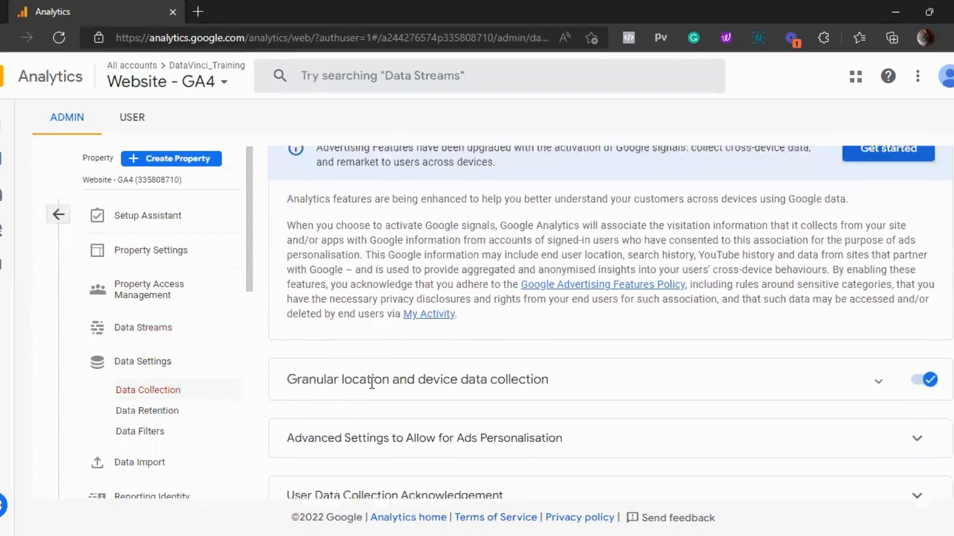
scroll(372, 383, "up", 2)
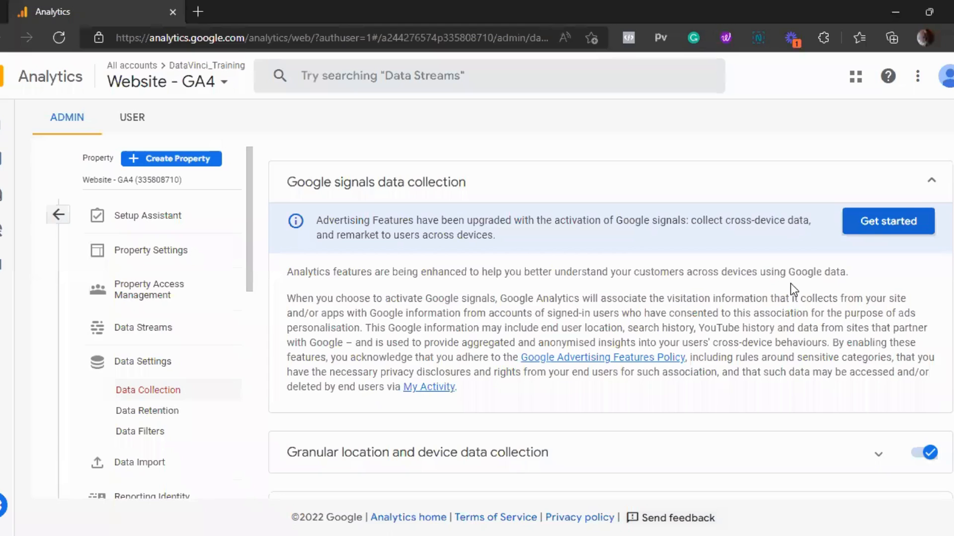
- Expand and review the ads personalisation and User Data Collection Acknowledgement sections of the Data Collection settings
scroll(791, 284, "down", 1)
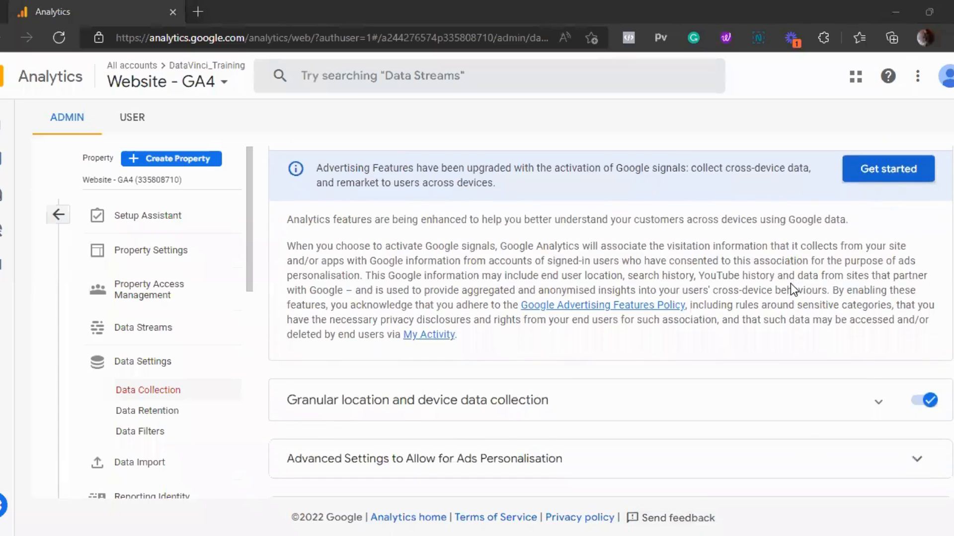
scroll(791, 285, "down", 1)
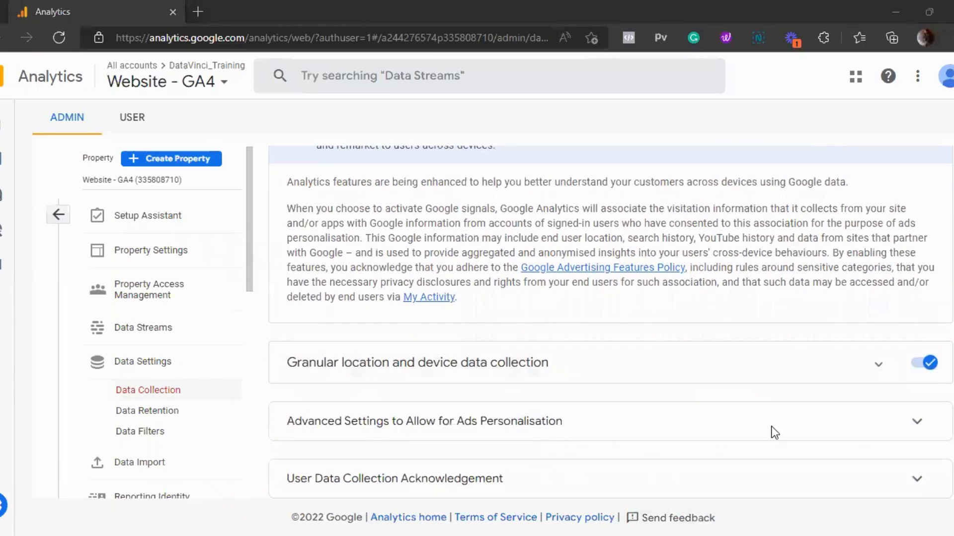
left_click(916, 422)
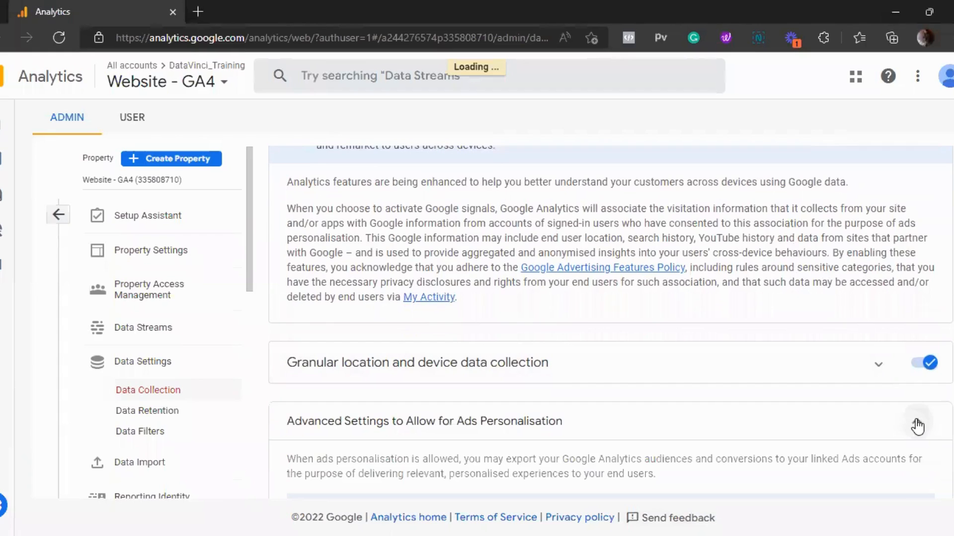
scroll(916, 419, "down", 5)
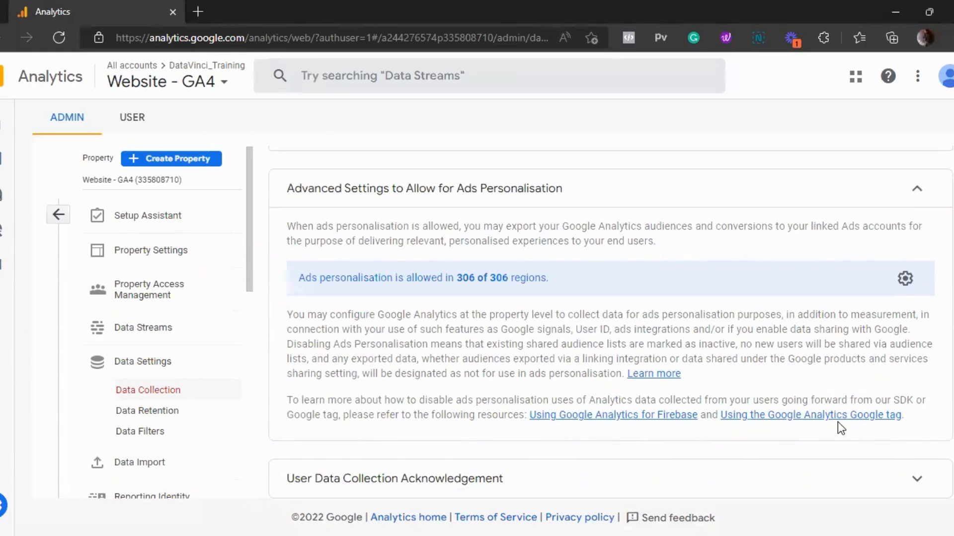
left_click(910, 481)
scroll(746, 433, "down", 2)
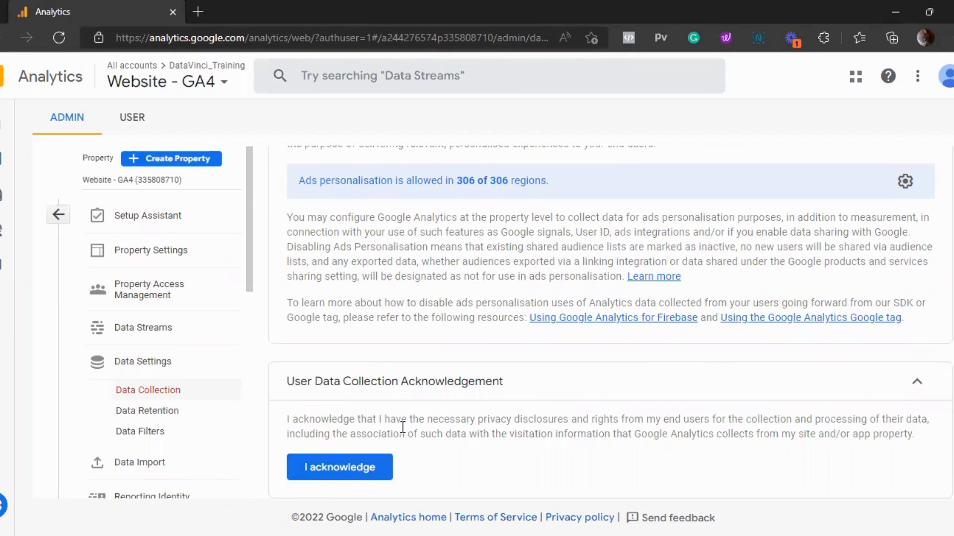
- Look over the Data Retention settings, glance at the reports snapshot and explorations, and return to the admin overview
left_click(177, 411)
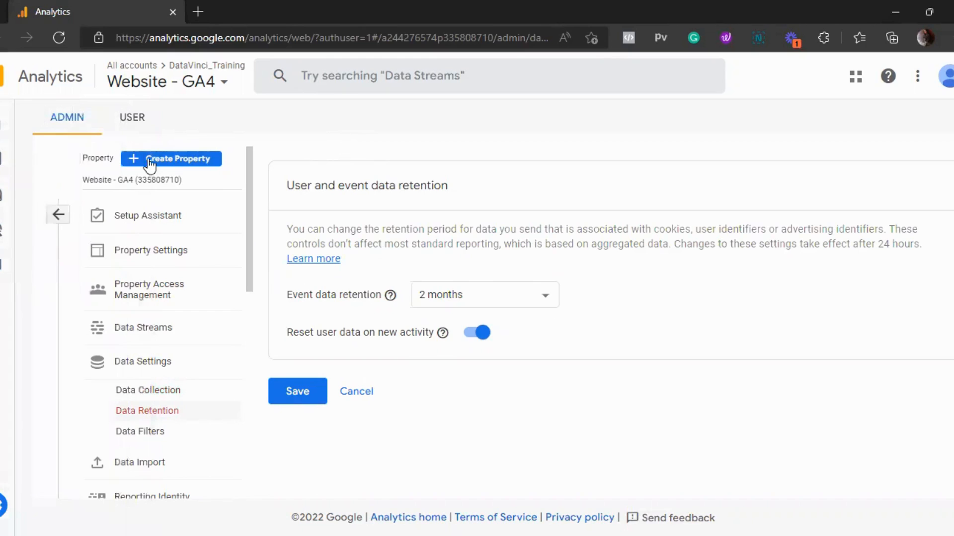
left_click(5, 169)
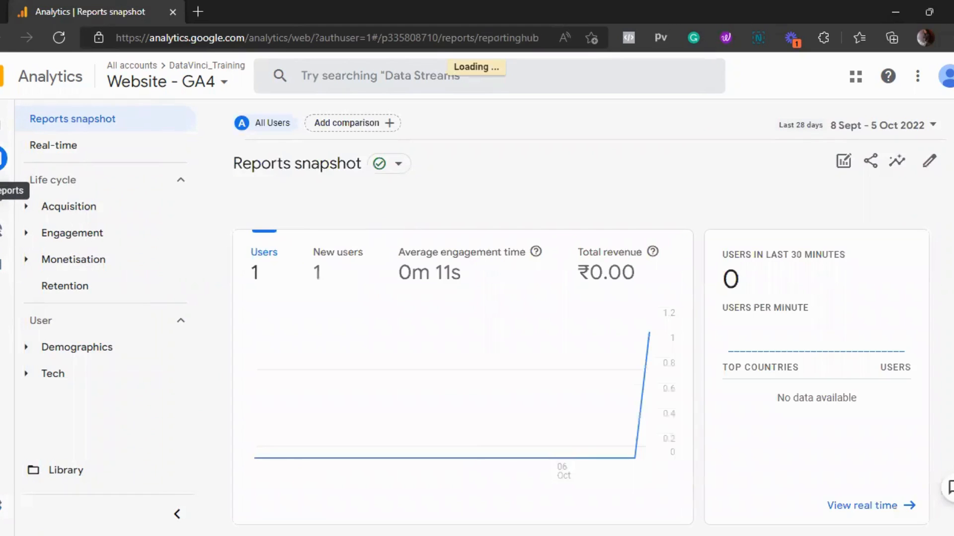
left_click(2, 195)
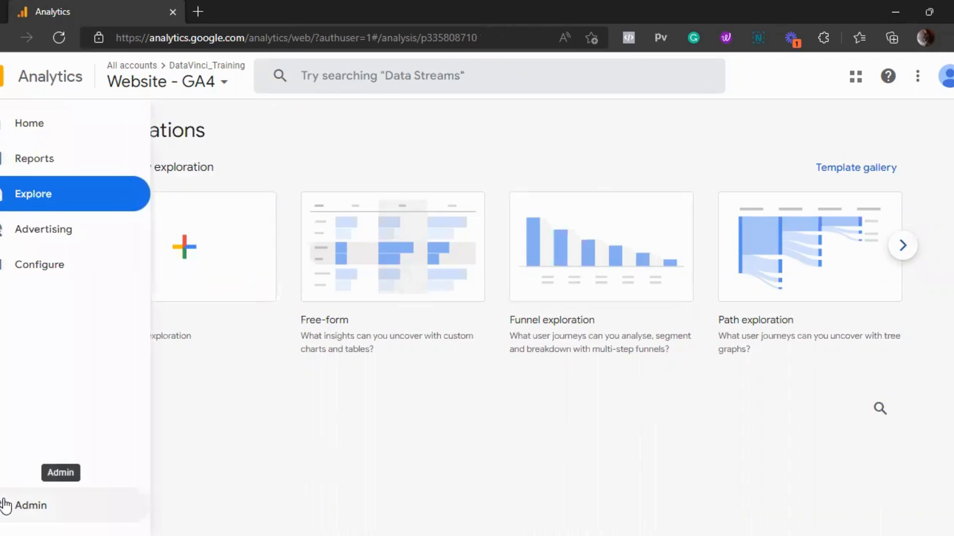
left_click(5, 504)
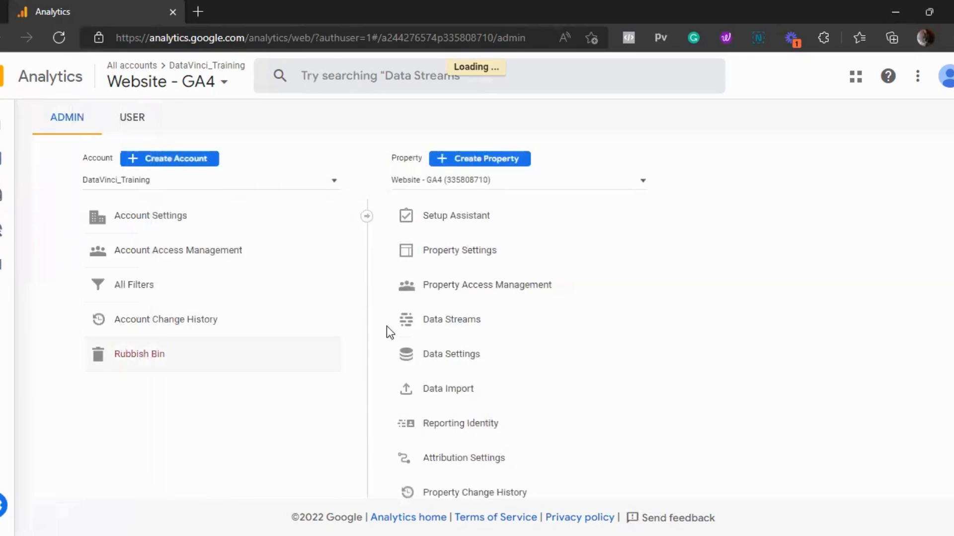
- Open the property's Data Retention settings and choose 14 months as the event data retention period
left_click(446, 366)
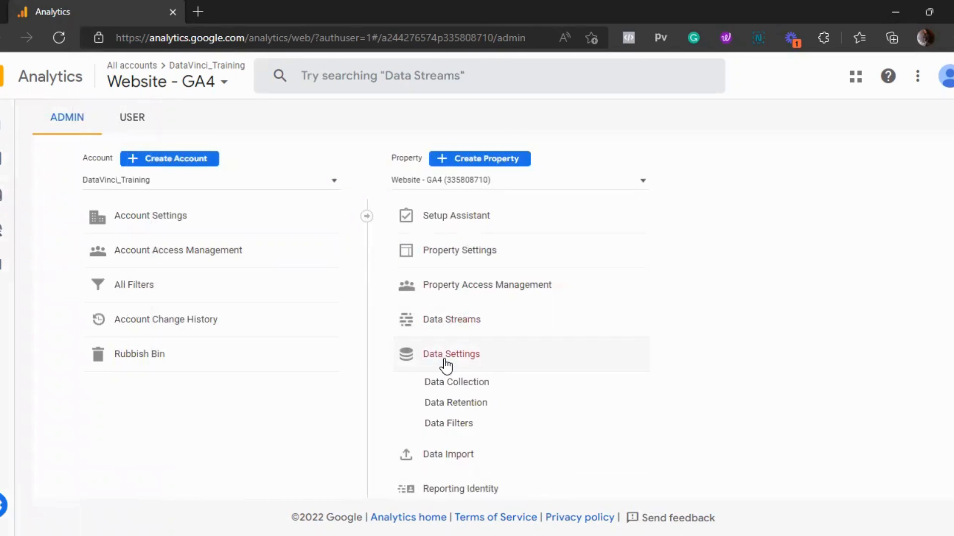
left_click(447, 390)
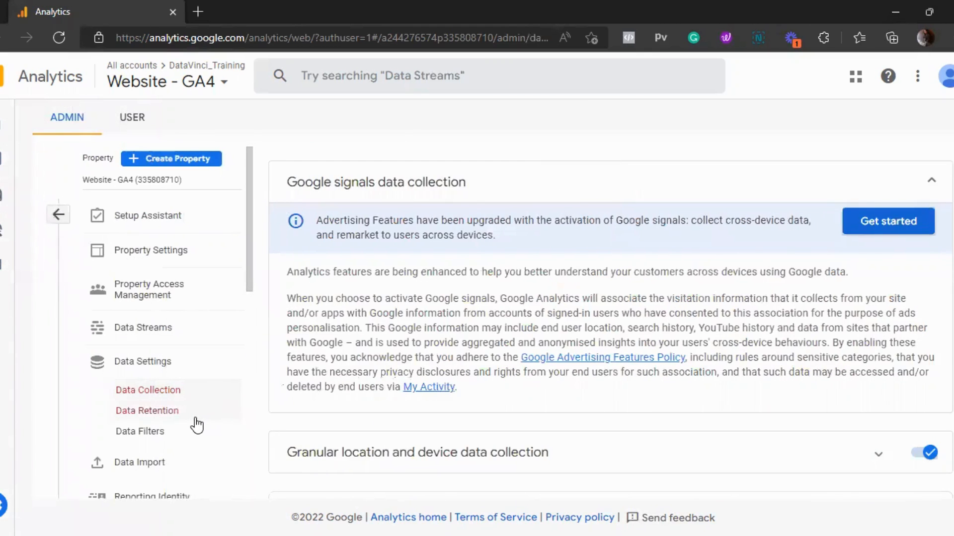
left_click(196, 419)
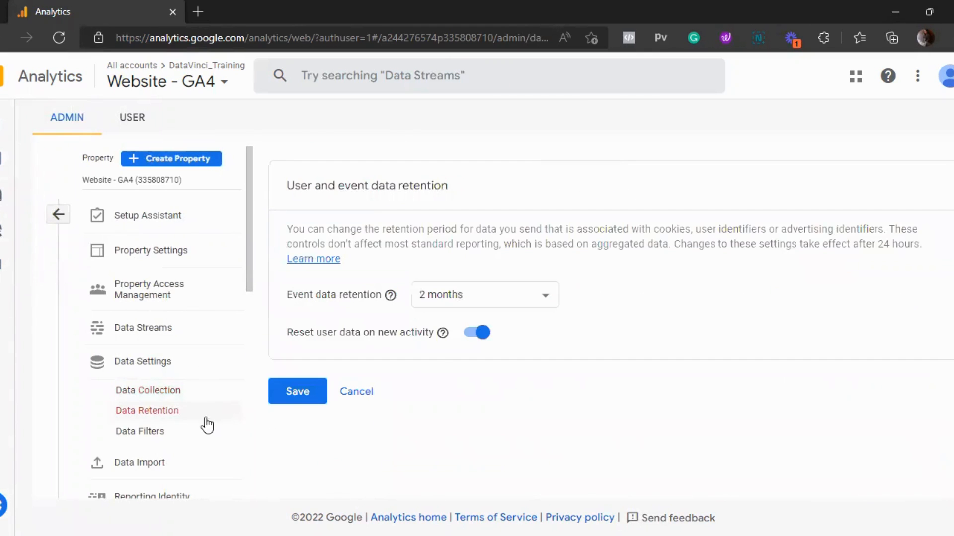
left_click(439, 310)
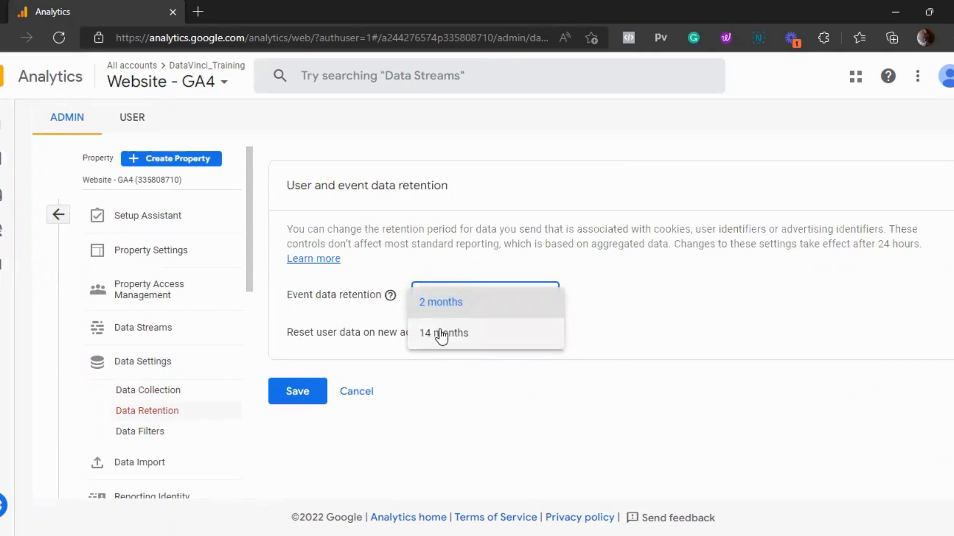
left_click(441, 333)
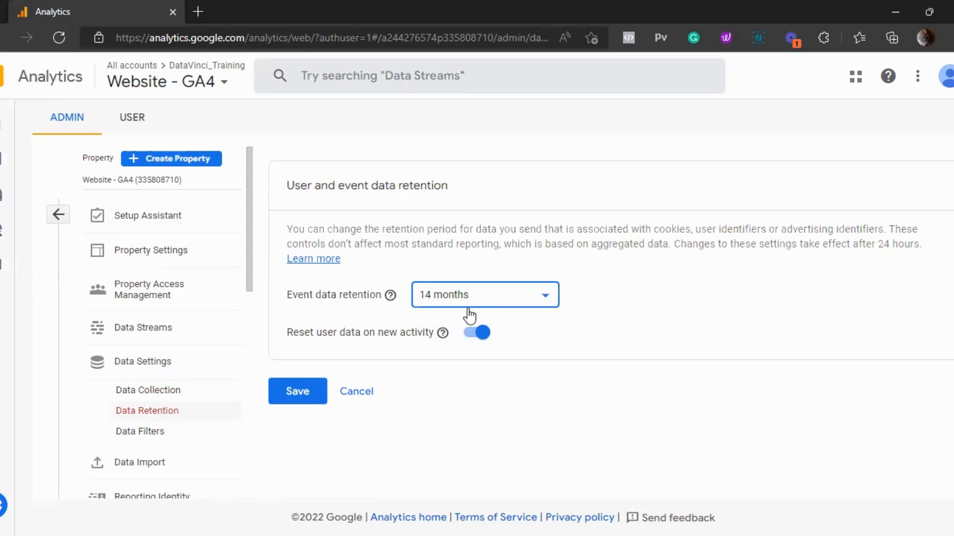
- Open the property's Data Filters and review the internal traffic filter's type, operation and current state
scroll(184, 385, "down", 2)
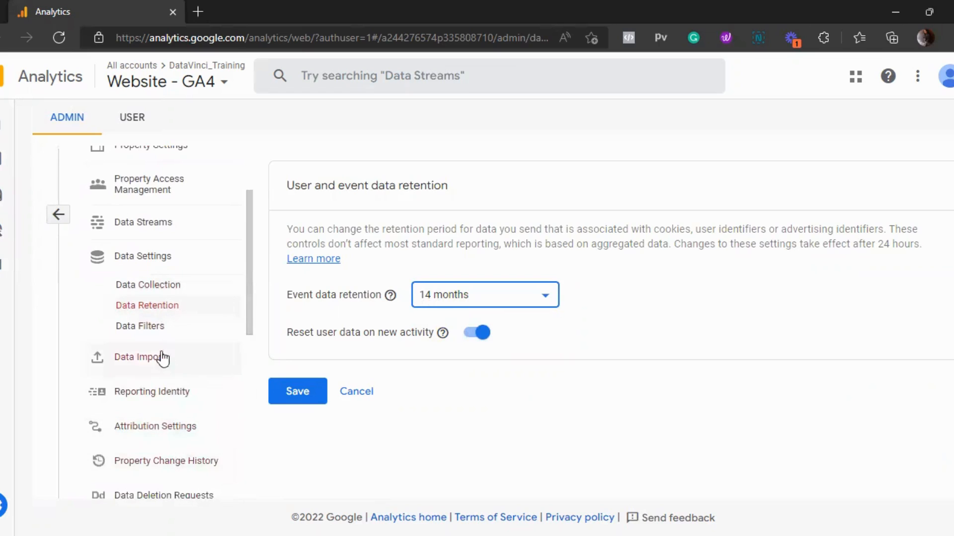
left_click(160, 335)
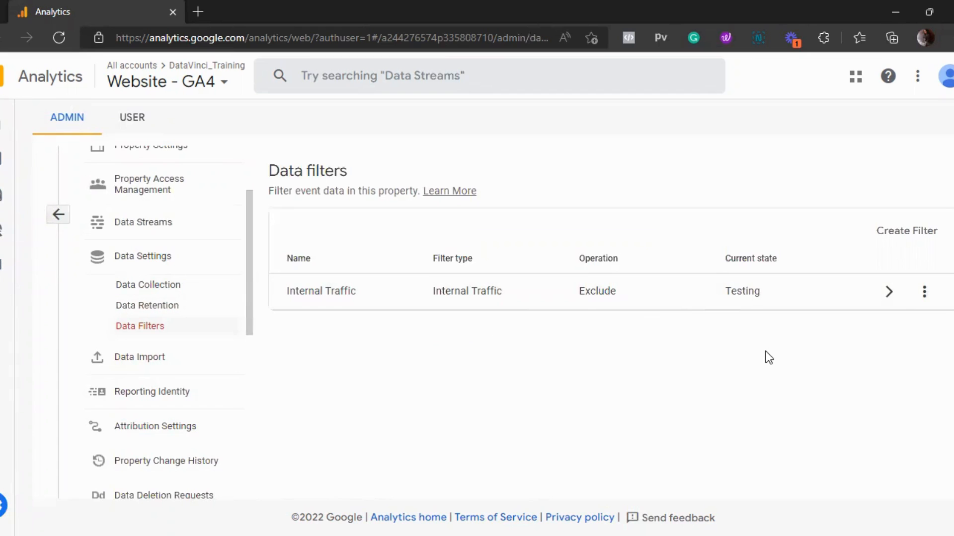
- Select Observed as the property's reporting identity and expand the details of its user identification methods
scroll(232, 412, "down", 3)
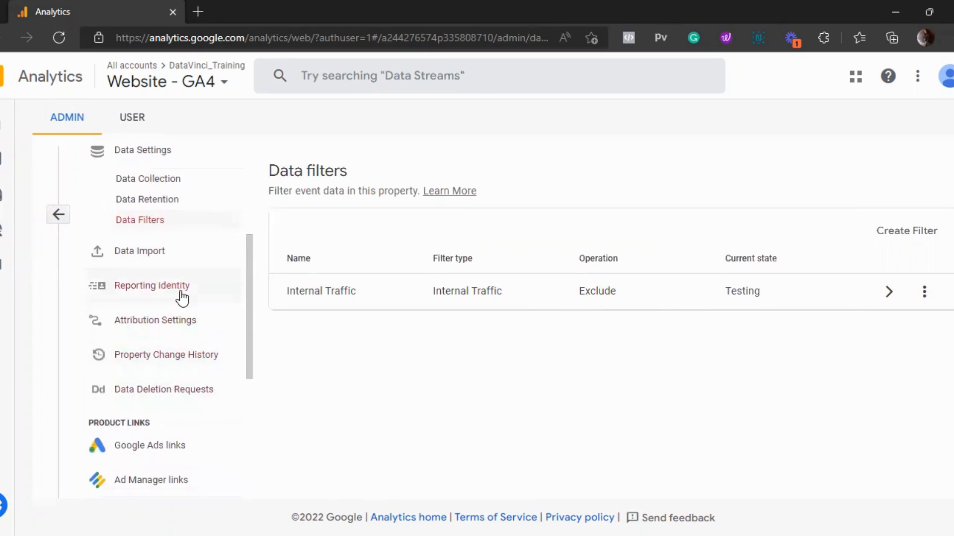
left_click(182, 296)
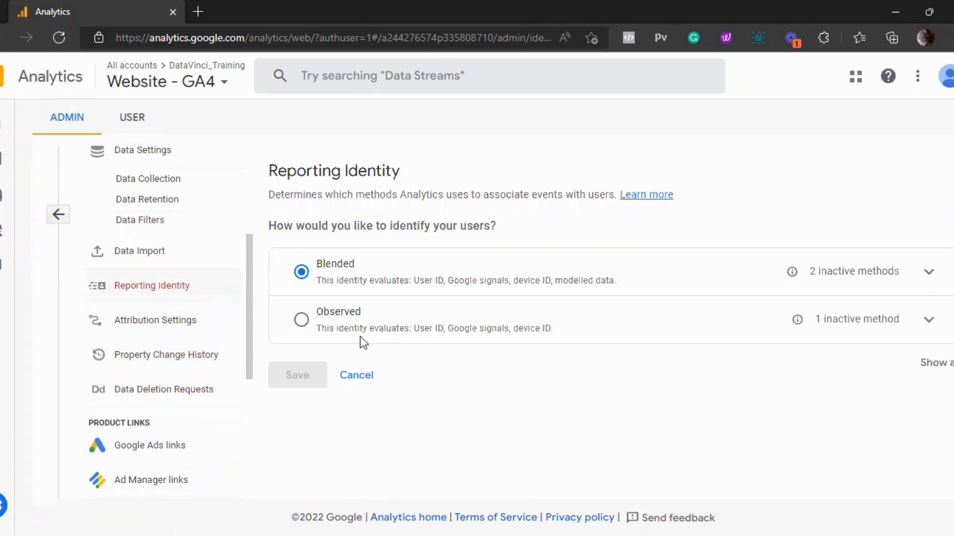
left_click(301, 319)
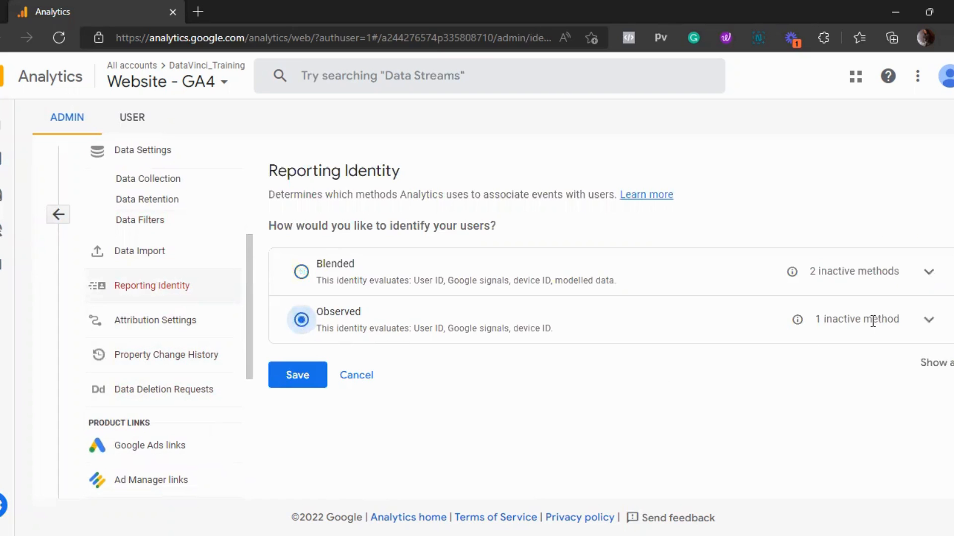
left_click(927, 320)
scroll(626, 362, "down", 1)
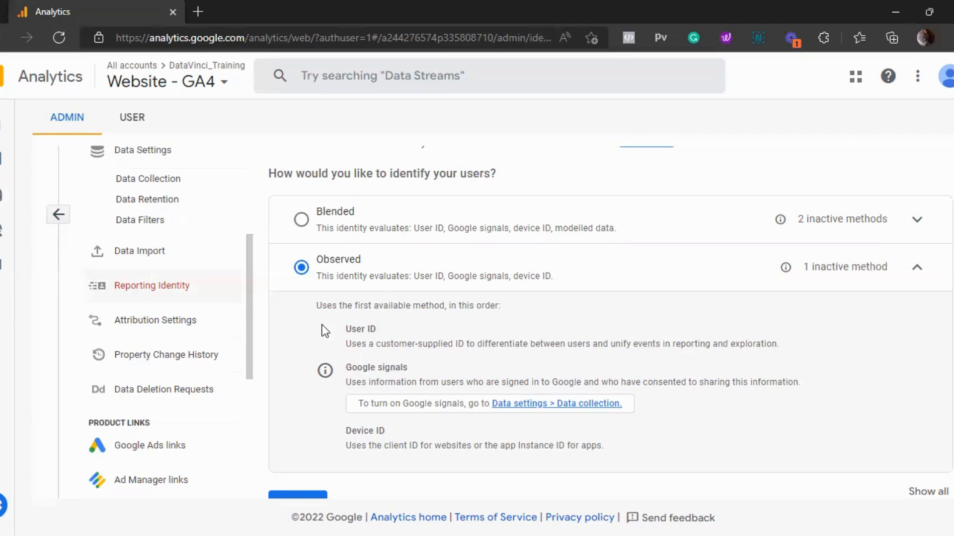
- Open the Attribution Settings, review the available reporting attribution models, and close the list without changing the model
left_click(169, 324)
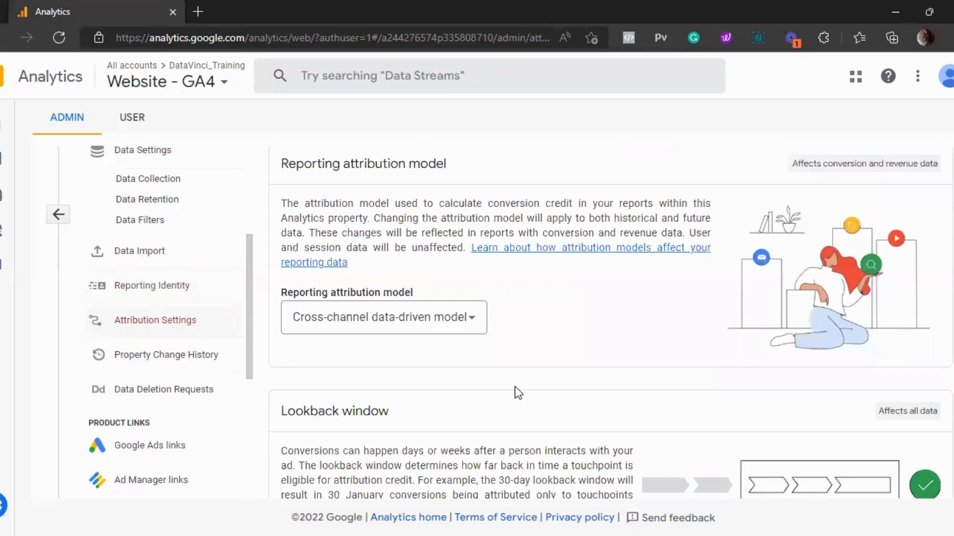
scroll(515, 387, "down", 1)
scroll(514, 386, "up", 2)
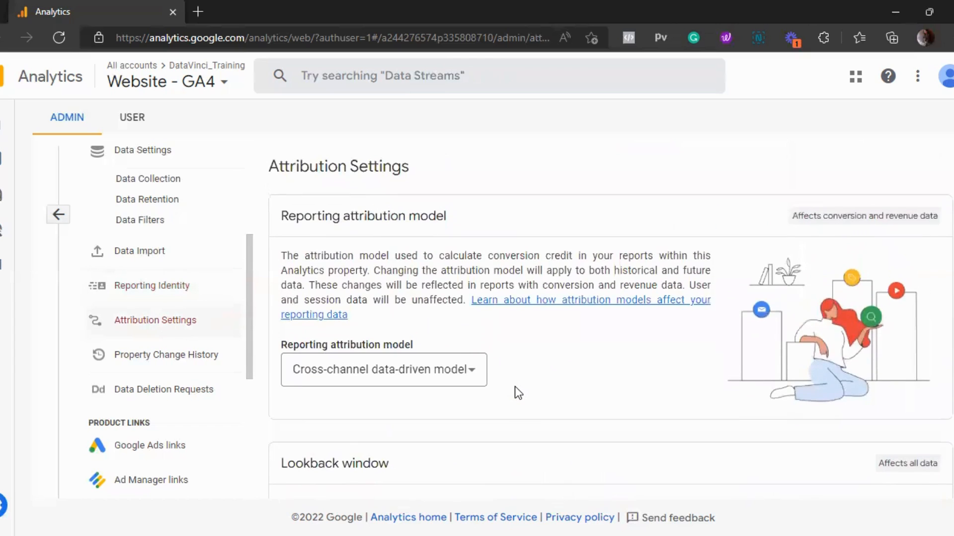
scroll(515, 387, "down", 1)
scroll(515, 387, "up", 1)
left_click(463, 375)
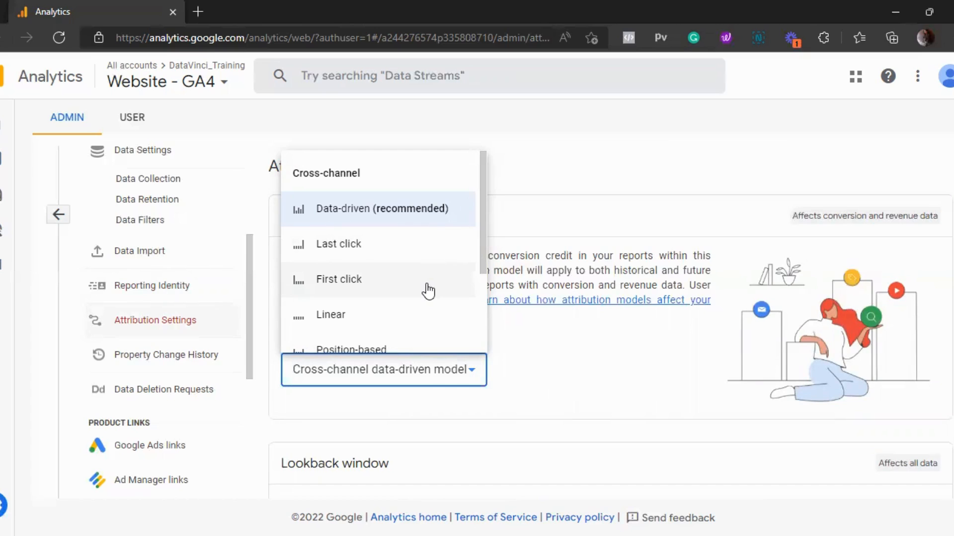
scroll(428, 291, "down", 1)
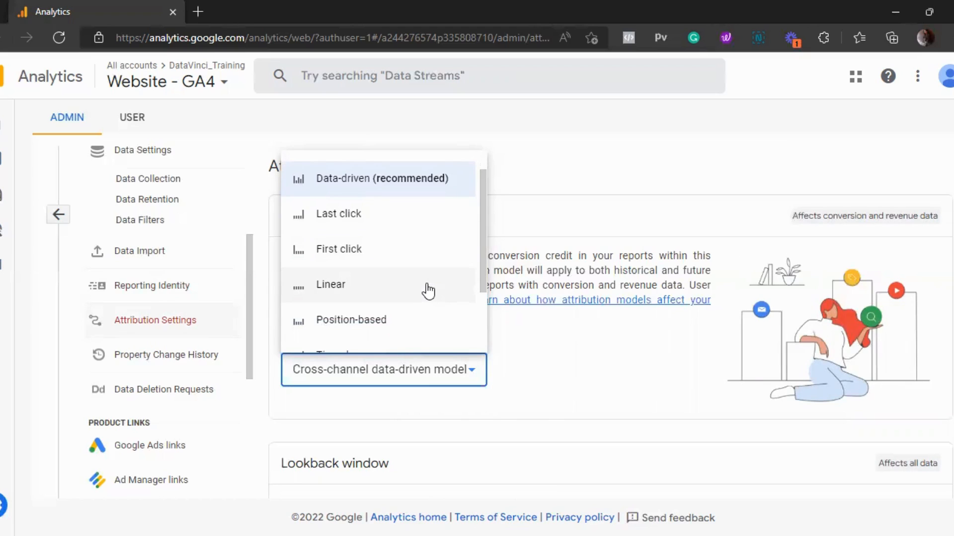
scroll(428, 291, "down", 1)
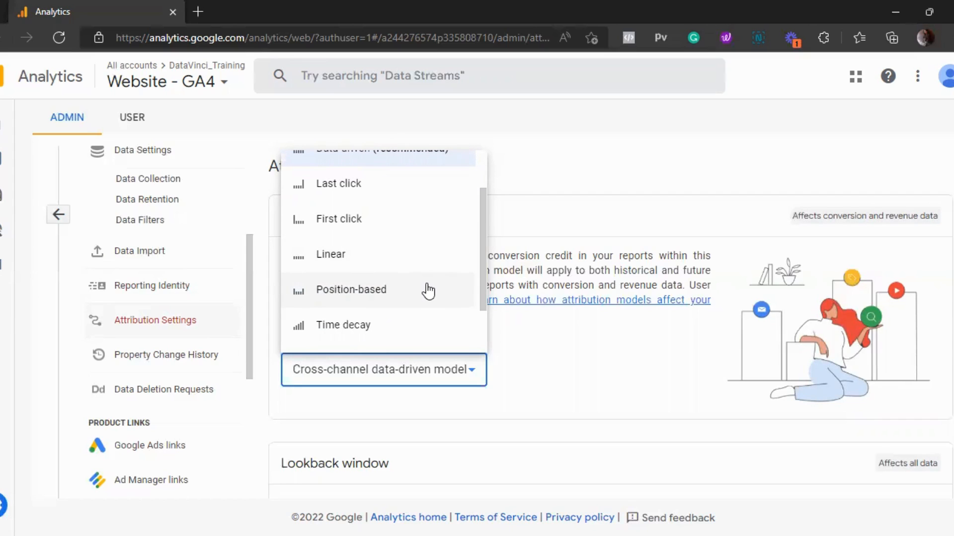
scroll(427, 287, "down", 1)
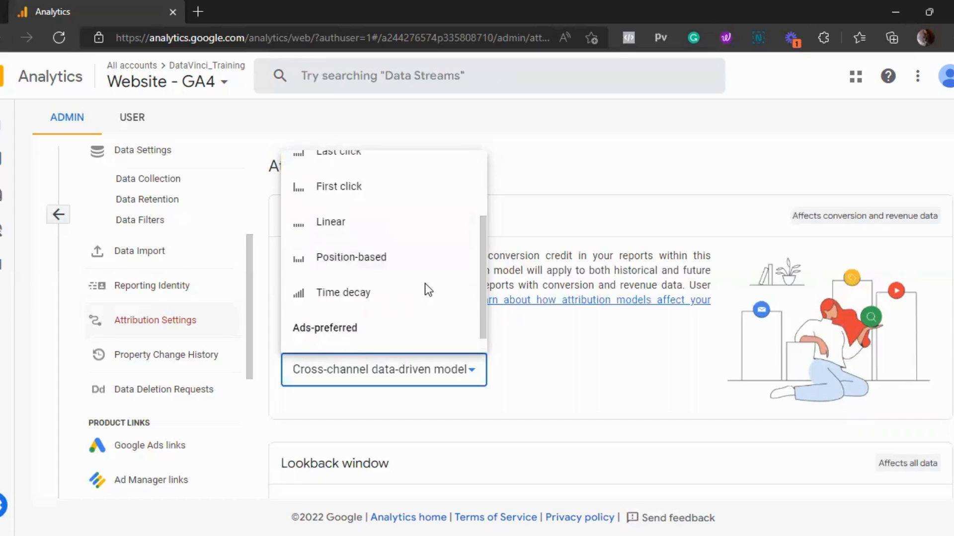
scroll(425, 284, "up", 3)
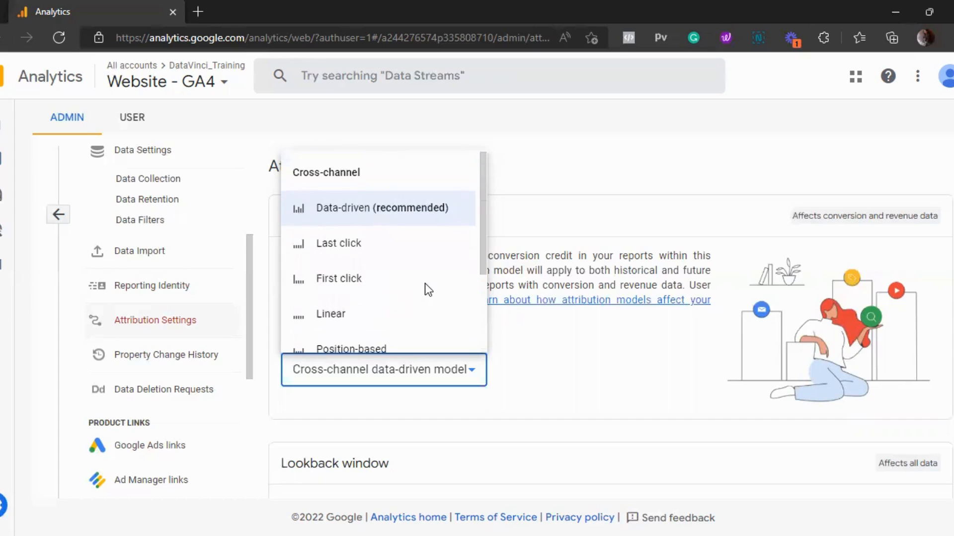
left_click(522, 339)
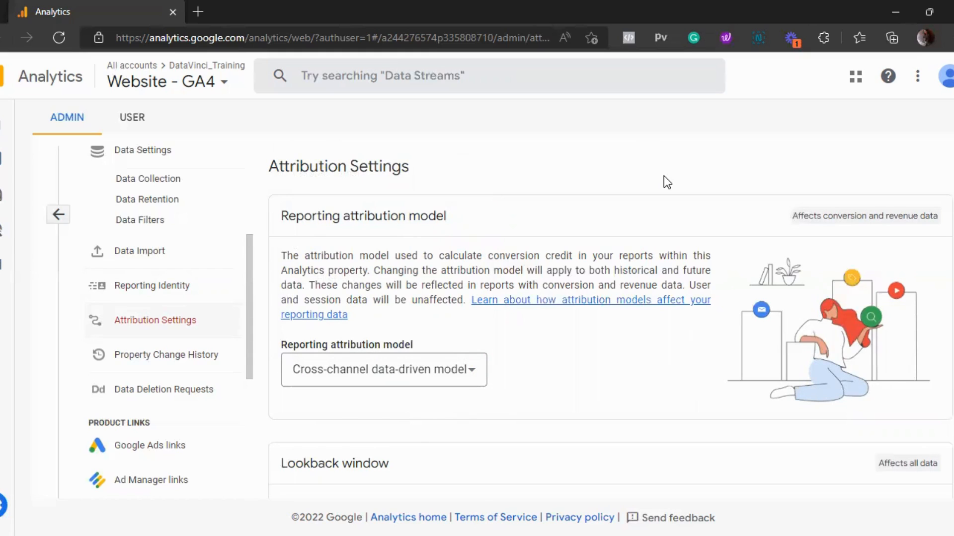
- Review the lookback window options for acquisition conversion events and all other conversion events
scroll(663, 183, "down", 5)
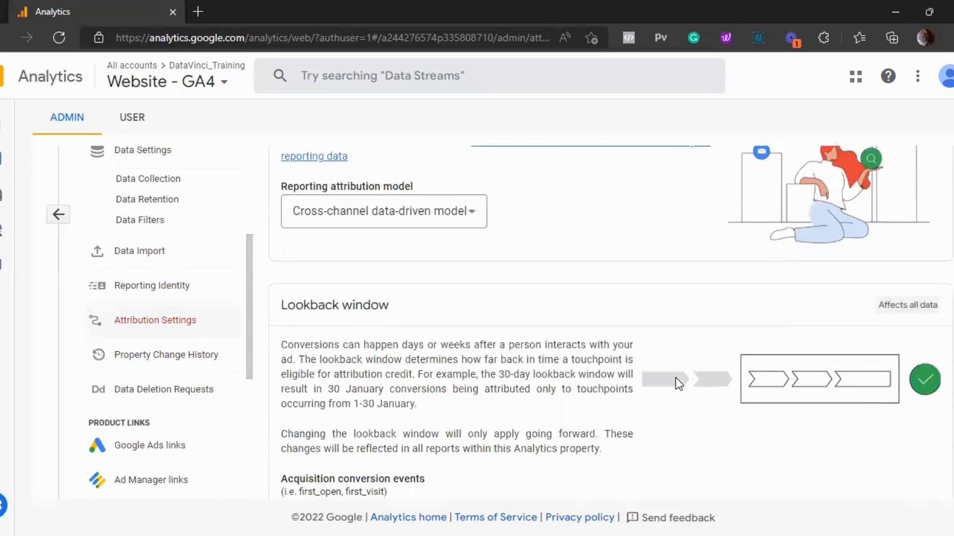
scroll(668, 427, "down", 1)
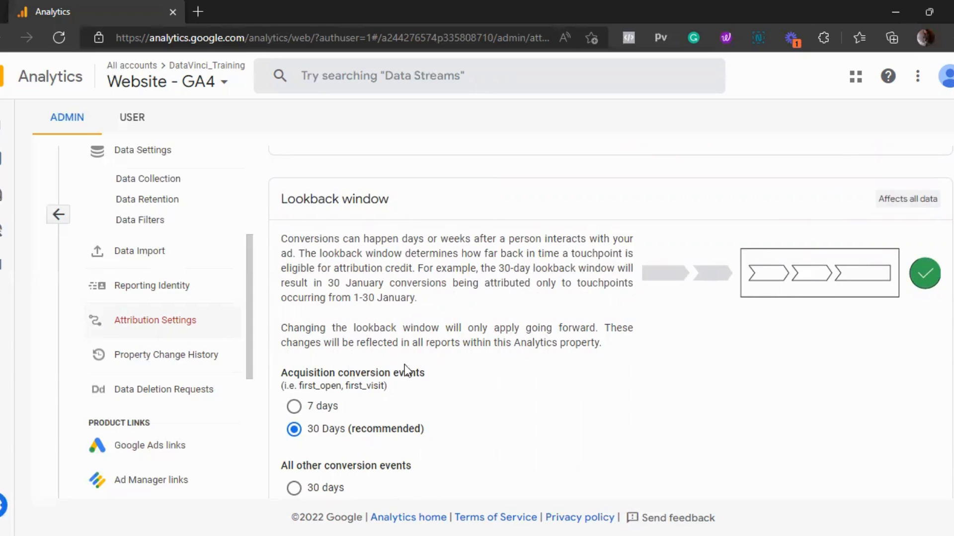
scroll(374, 385, "down", 2)
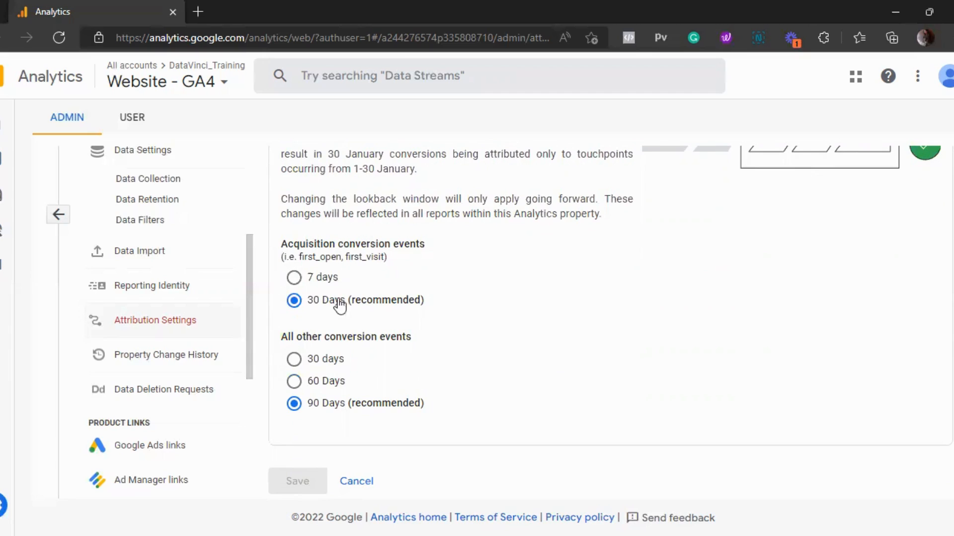
- View the Google Ads links page, return to the admin overview, and look through the property's list of settings
left_click(216, 450)
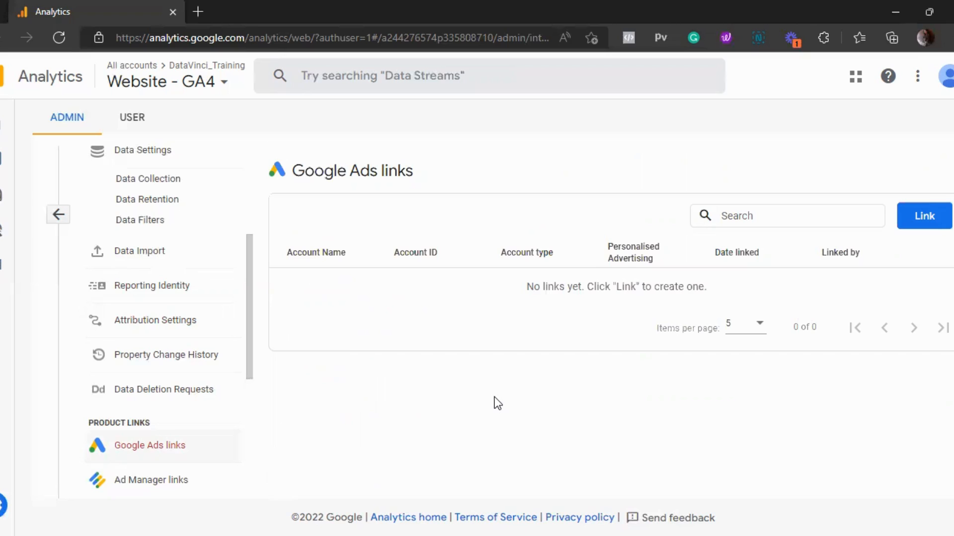
left_click(50, 211)
scroll(419, 337, "up", 4)
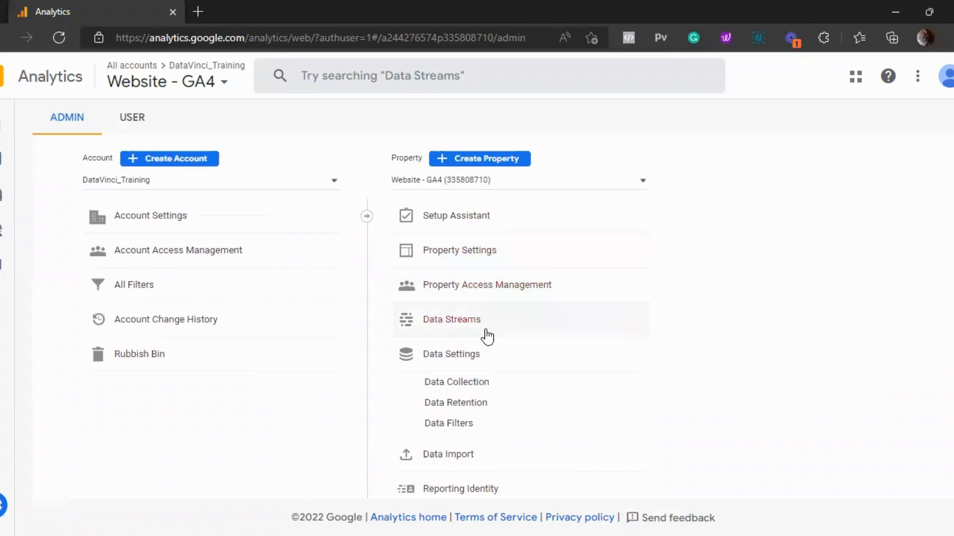
scroll(489, 401, "down", 4)
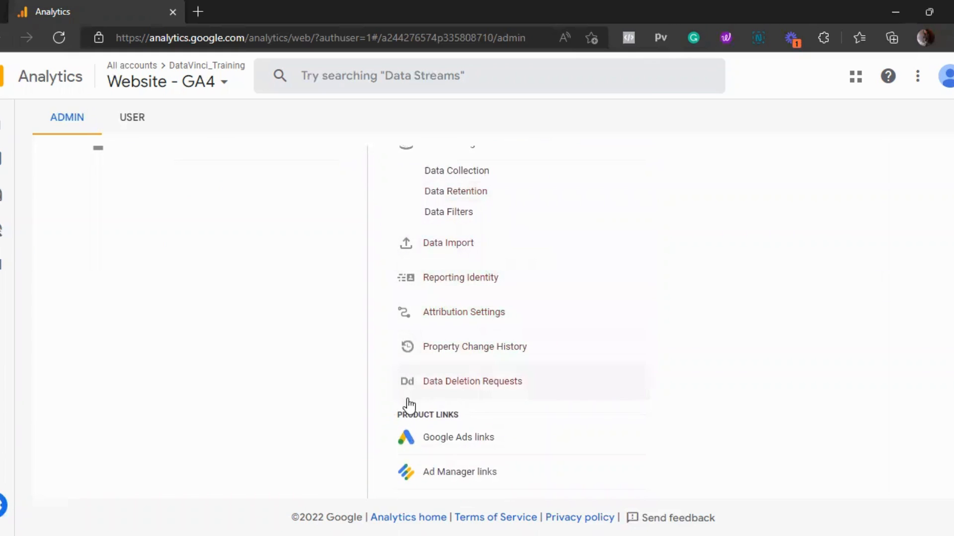
scroll(403, 400, "down", 1)
scroll(318, 413, "up", 5)
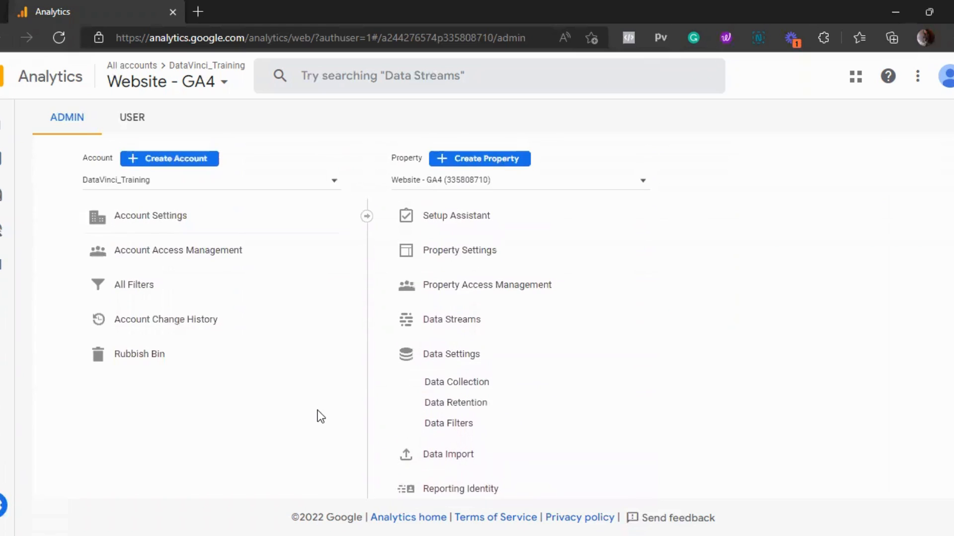